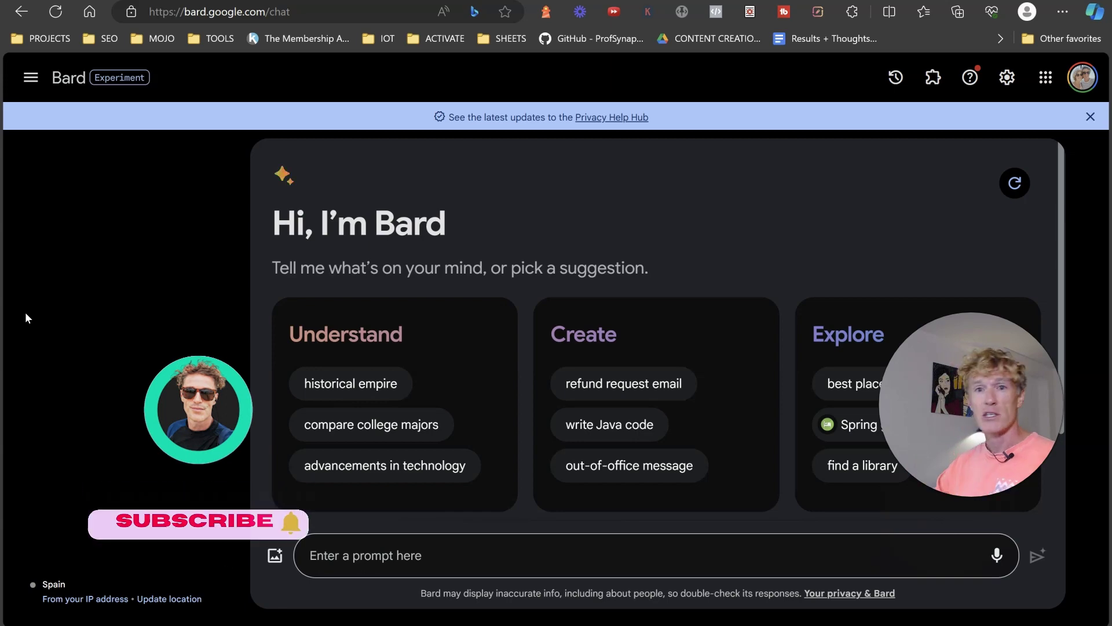
Step: Go to the SEO guide document and scroll down to the 'Here is the prompt:' section
key(ctrl+Tab)
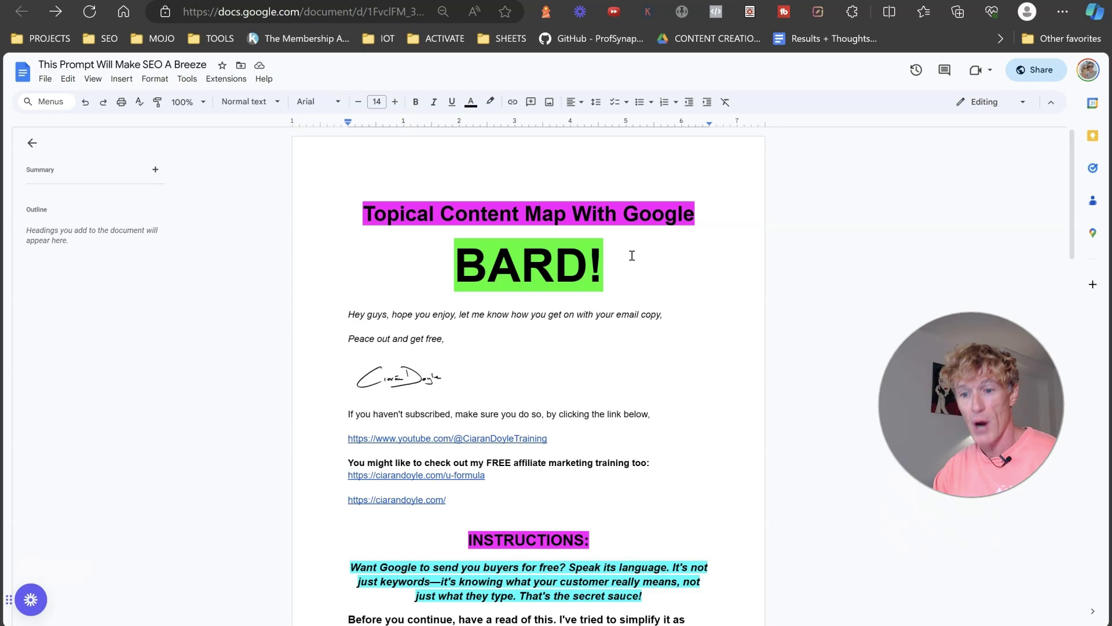
scroll(616, 263, down, 3)
scroll(346, 402, down, 3)
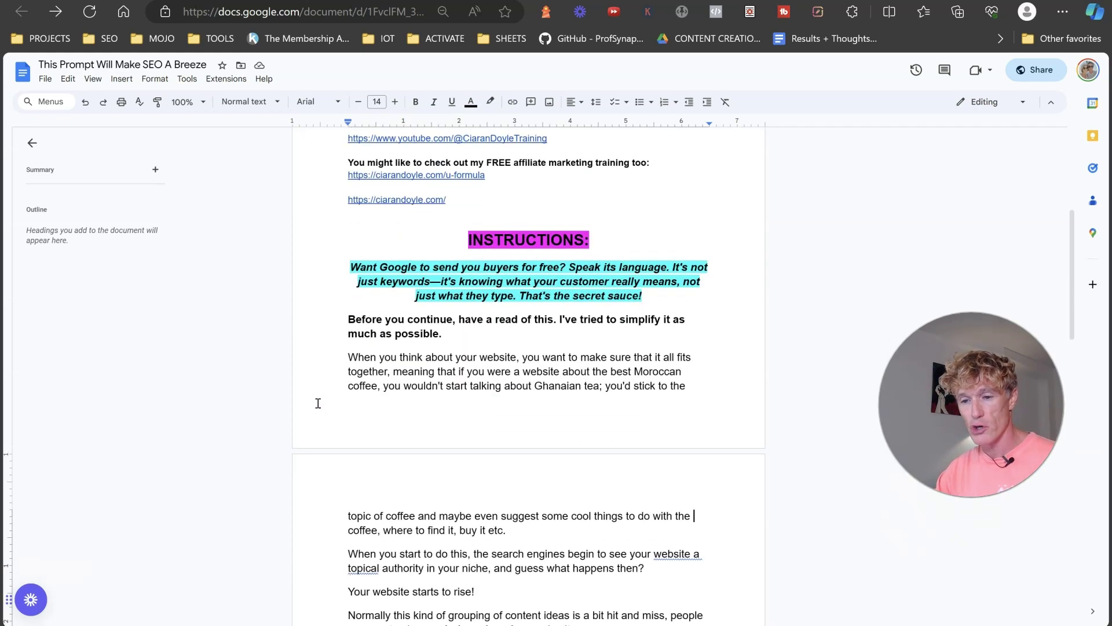
scroll(318, 403, down, 2)
drag(346, 244, 675, 364)
scroll(364, 284, down, 3)
scroll(508, 314, down, 4)
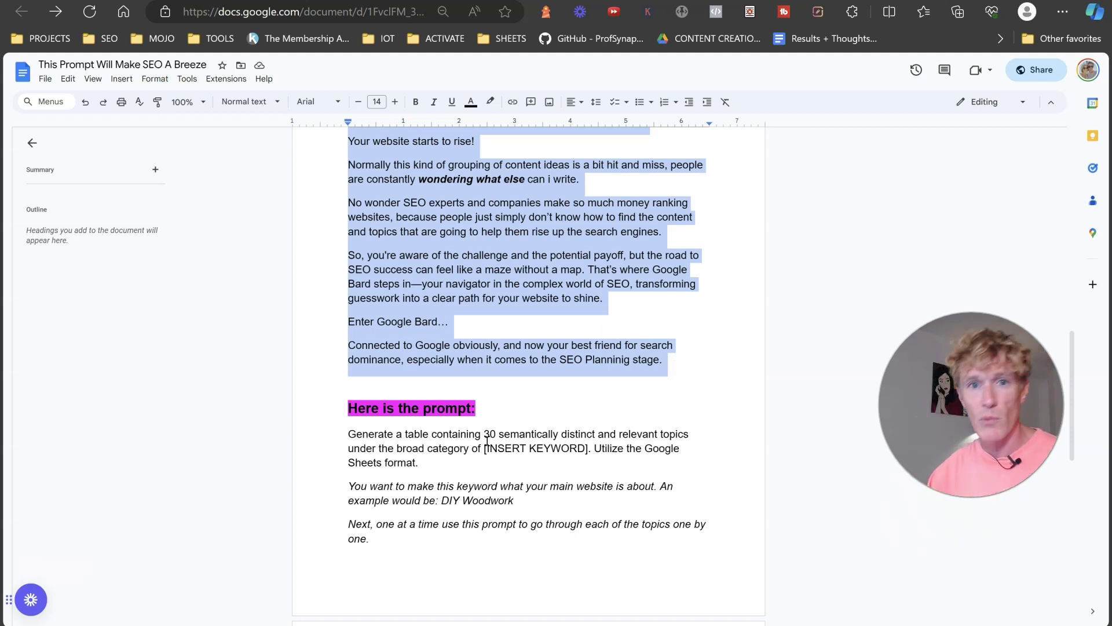
Step: Copy the 'Generate a table' prompt paragraph from the guide
drag(483, 465, 343, 436)
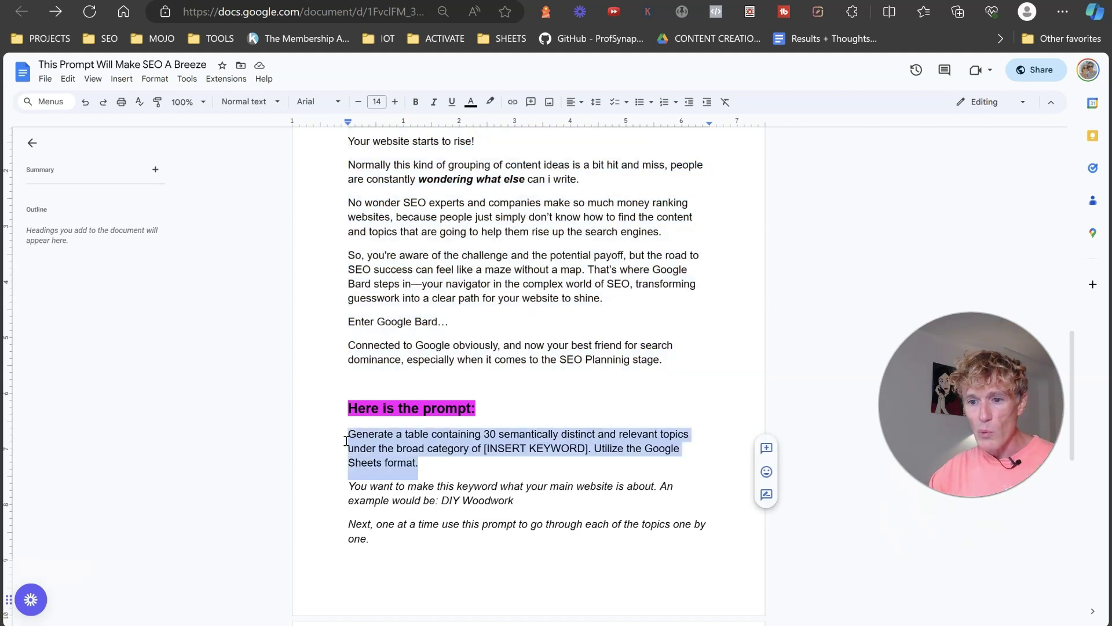
right_click(431, 442)
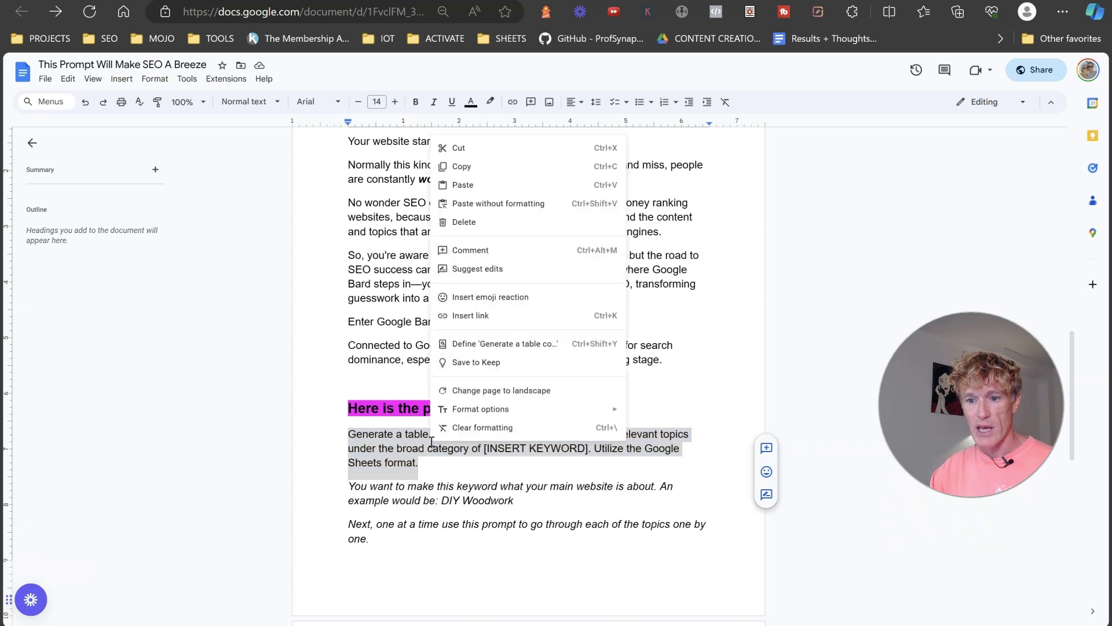
click(475, 173)
Step: Paste the topic prompt into Bard with 'DIY Woodworking' replacing [INSERT KEYWORD], and send it
key(alt+Tab)
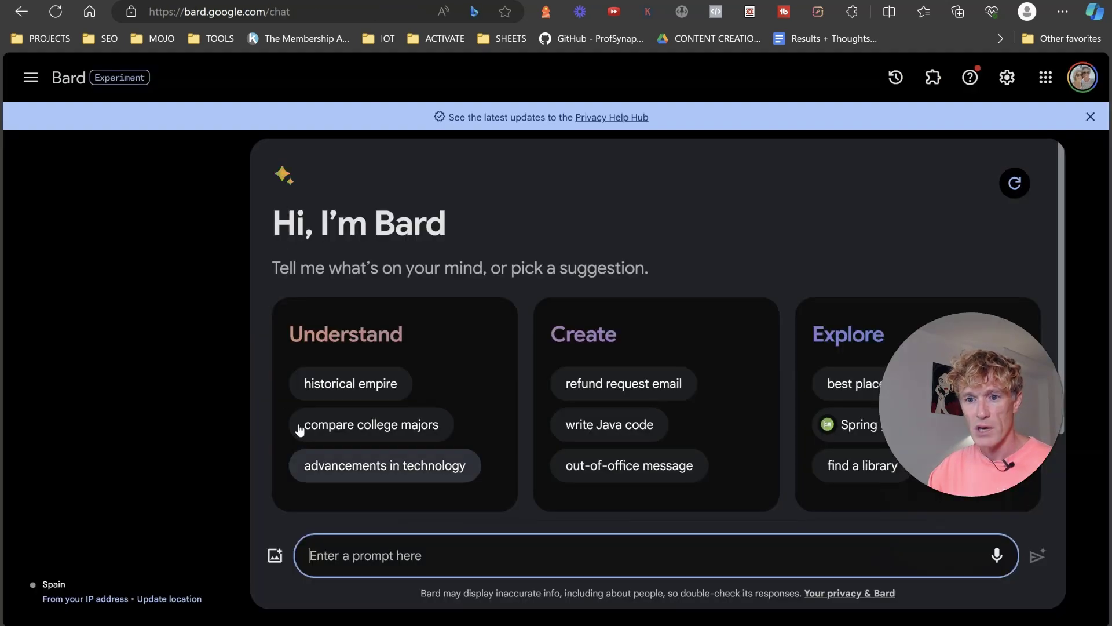
key(ctrl+v)
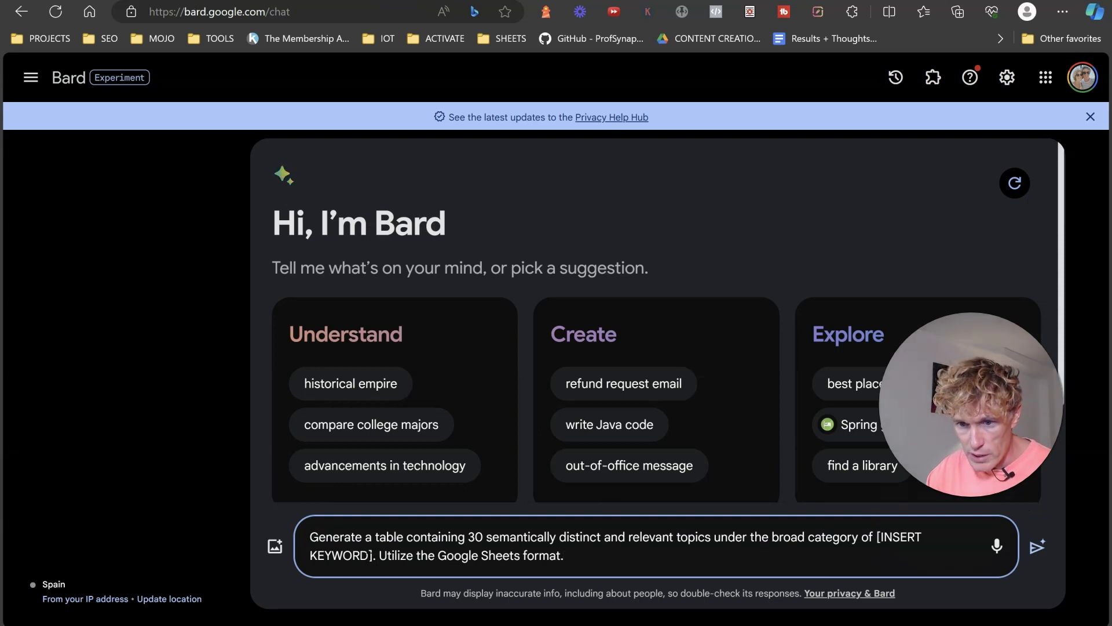
drag(369, 555, 881, 537)
text(DIY Wo)
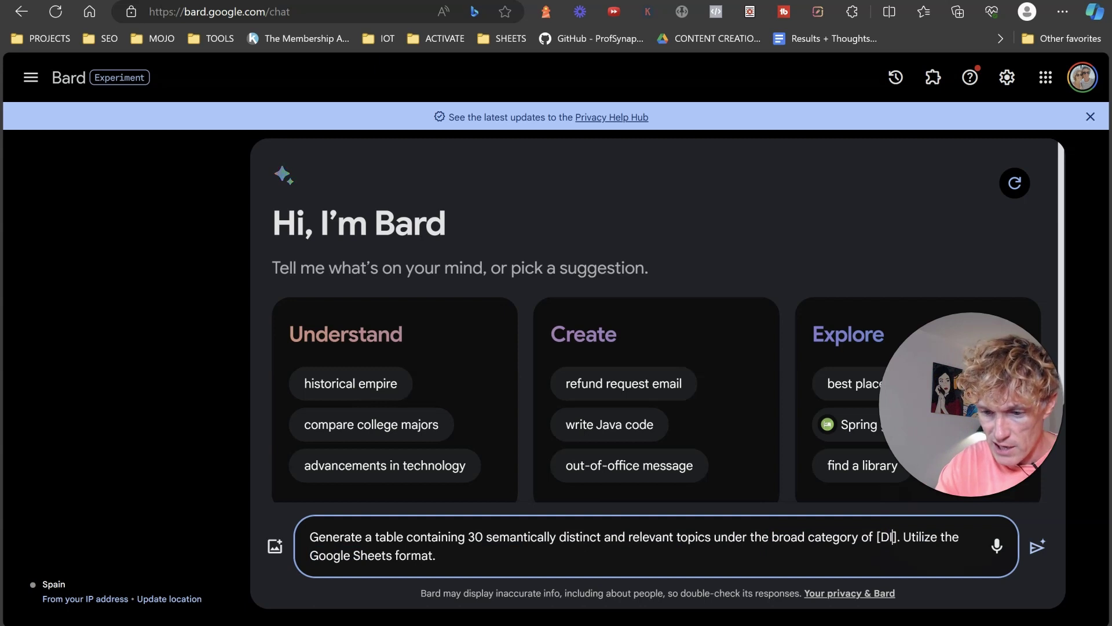
text(odwork)
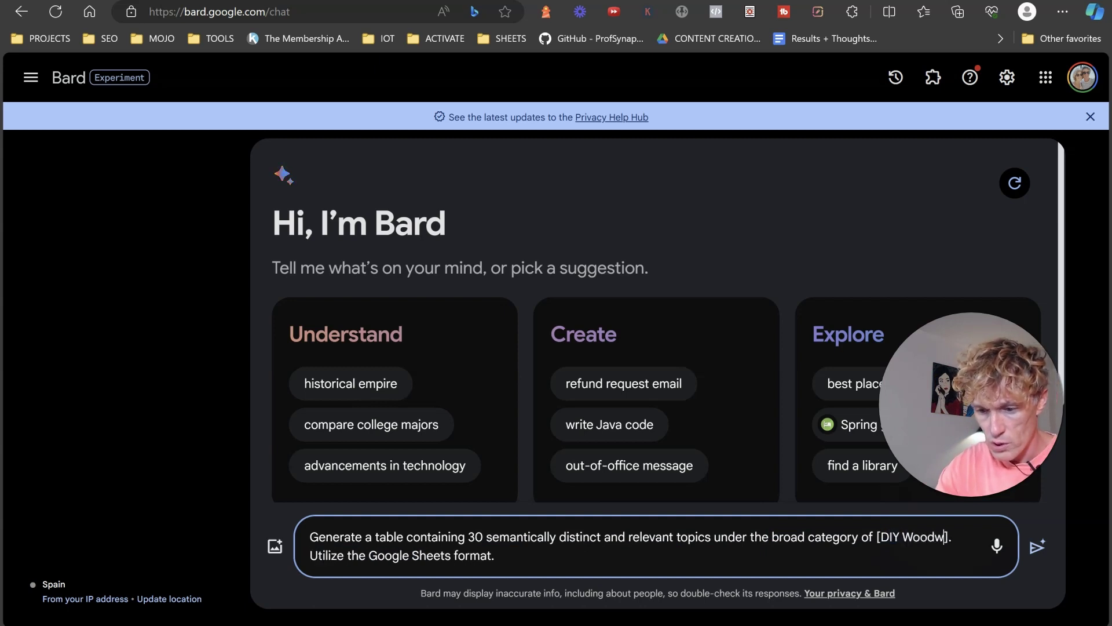
text(ing)
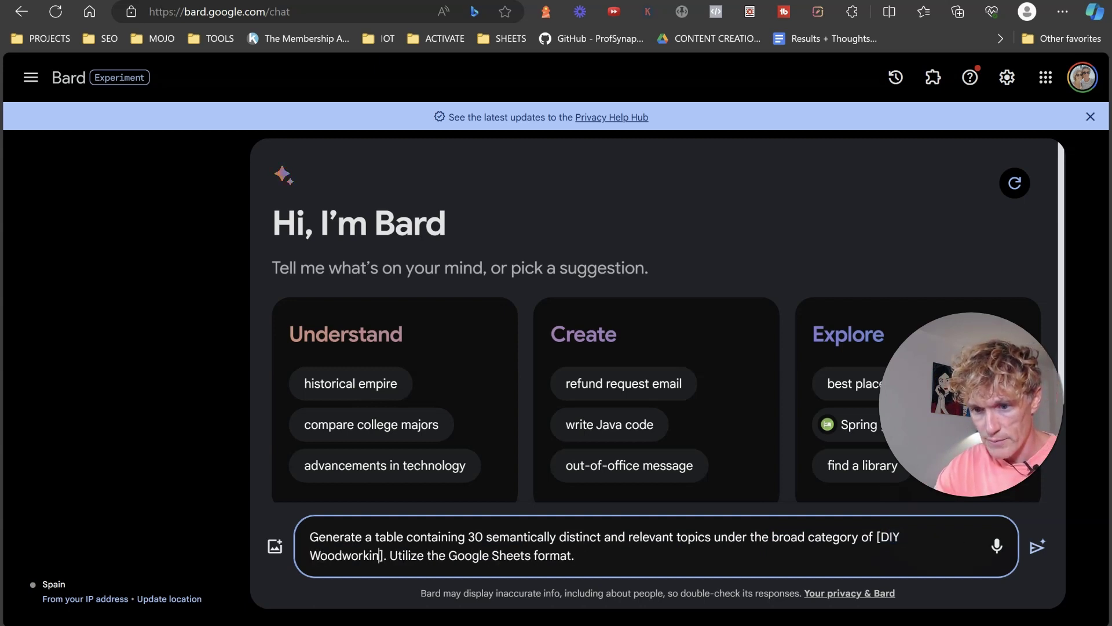
key(Return)
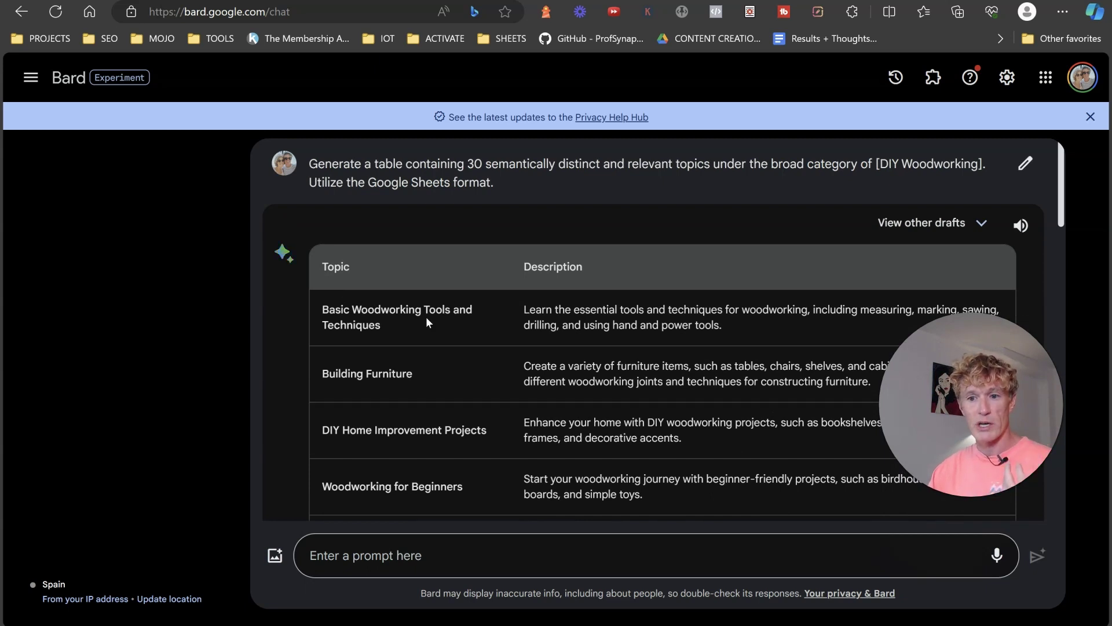
Step: Scroll through Bard's woodworking Topic/Description table to review it
scroll(405, 316, down, 1)
scroll(404, 317, down, 1)
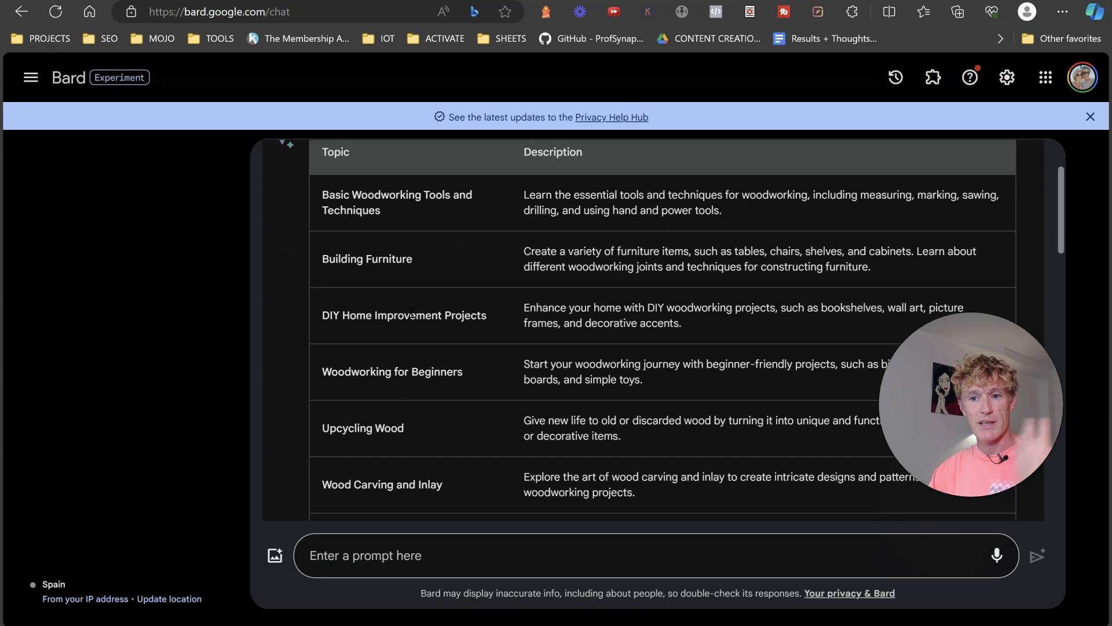
scroll(408, 315, down, 1)
scroll(388, 328, down, 1)
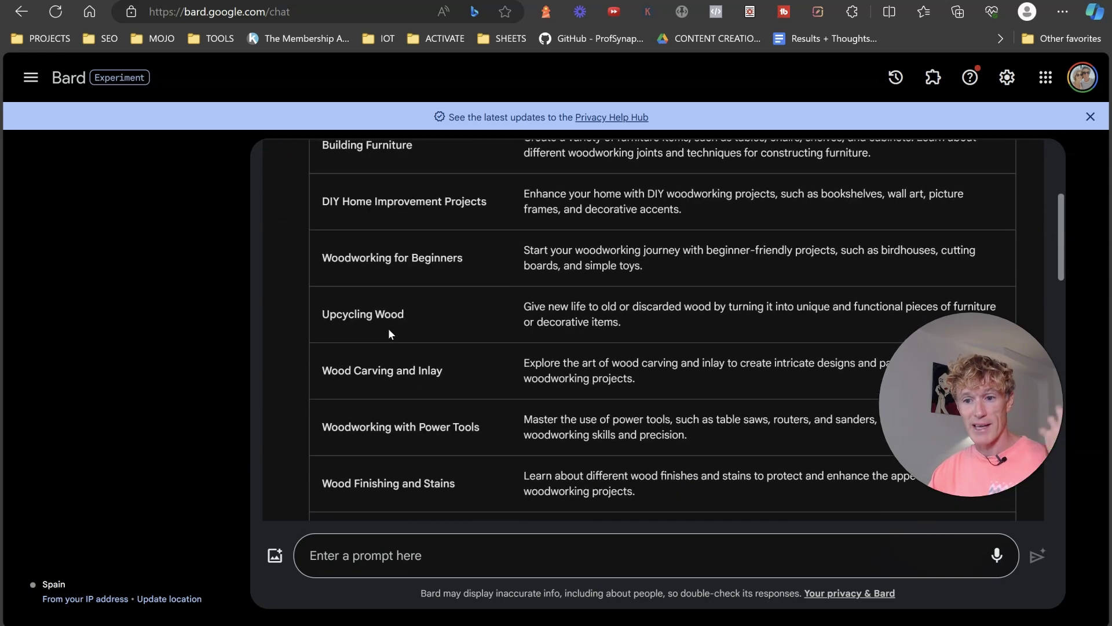
scroll(388, 328, up, 1)
scroll(564, 161, up, 2)
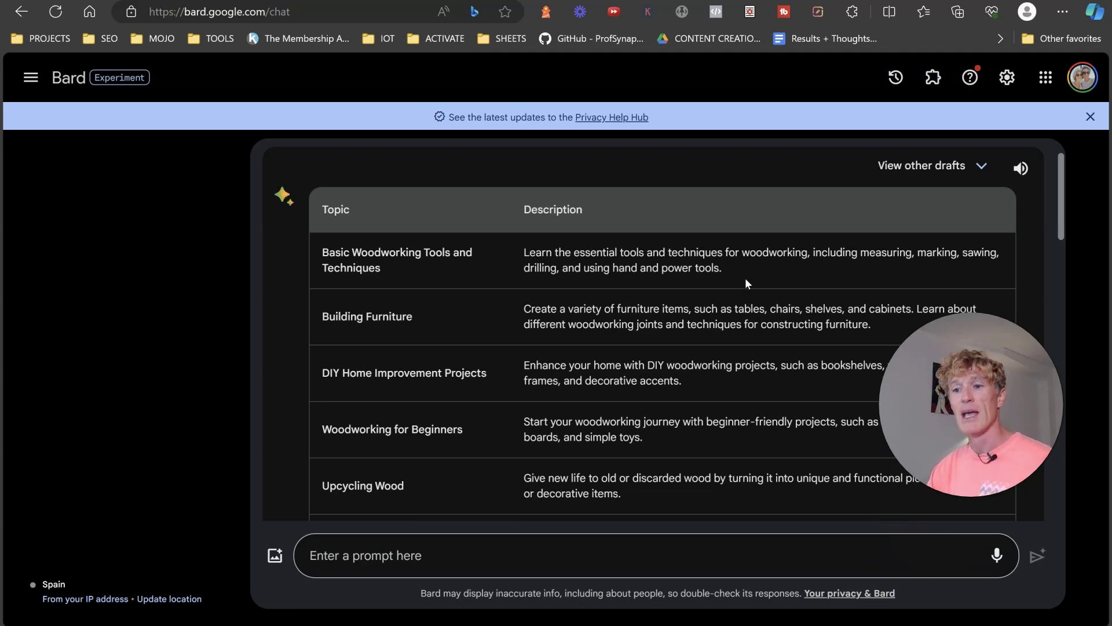
scroll(533, 392, down, 4)
scroll(533, 392, down, 20)
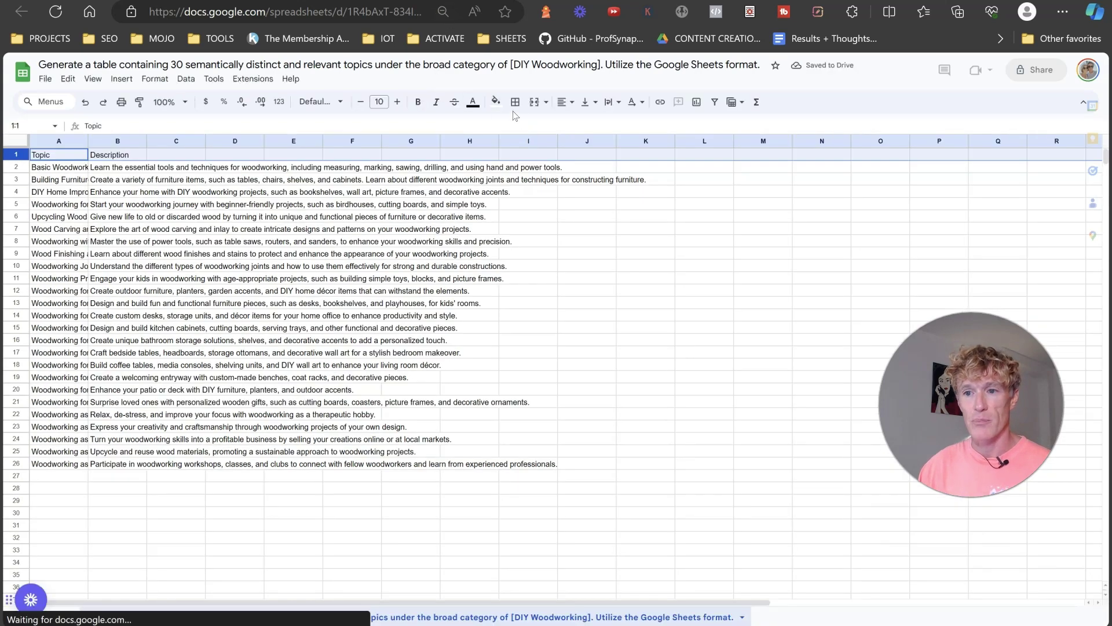
Step: Give the header row a magenta fill and white text
click(495, 102)
click(614, 159)
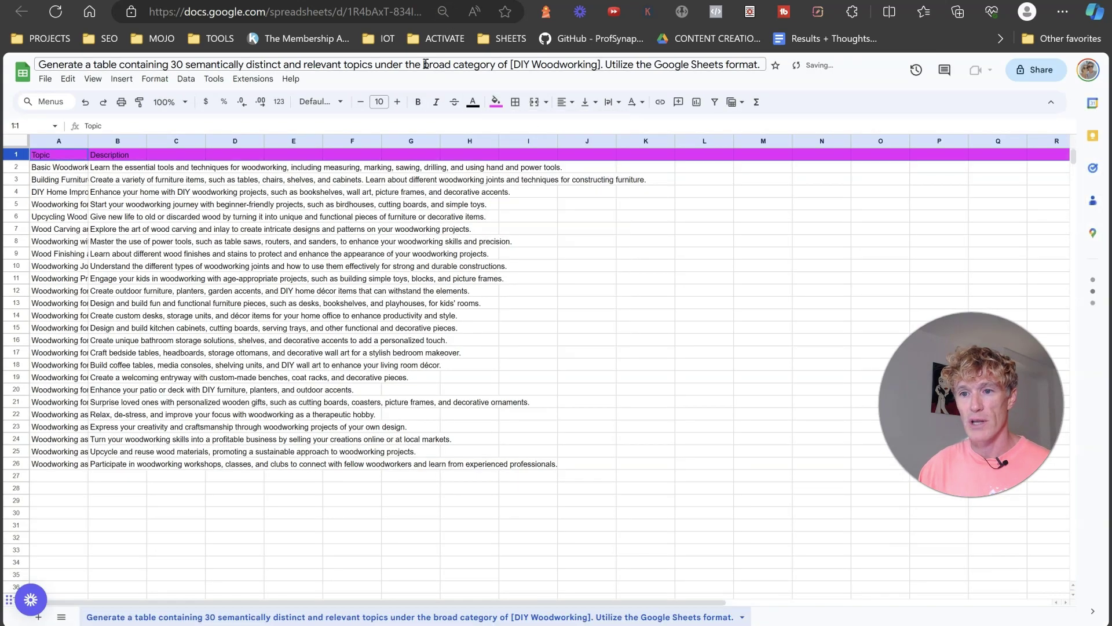
click(473, 104)
click(590, 143)
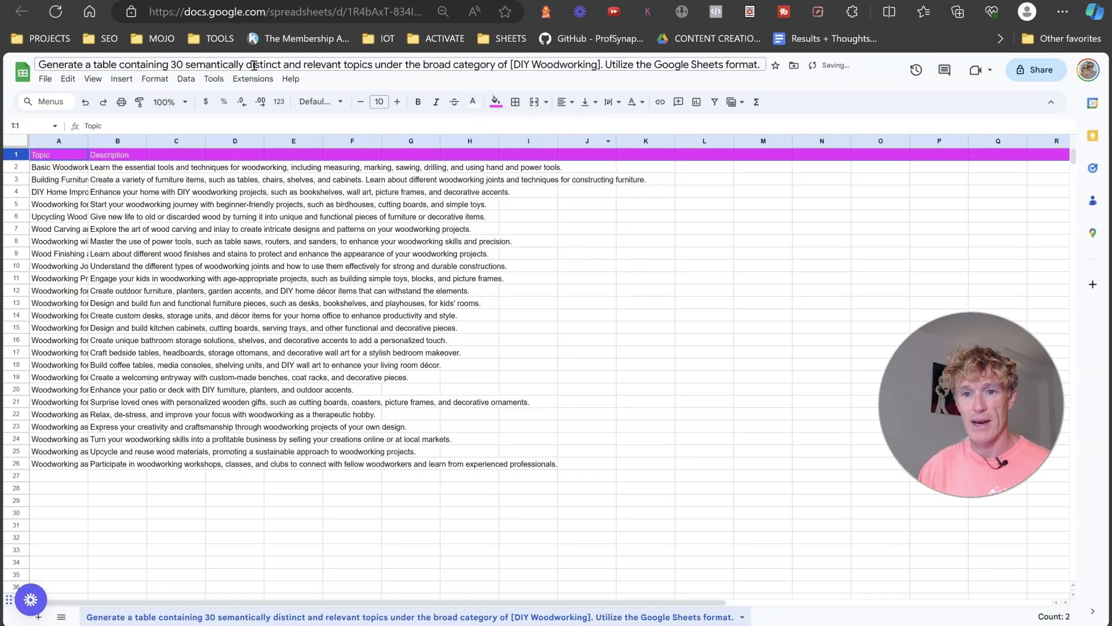
Step: Make the header text bold at size 15 and widen column A to fit topic names
click(397, 101)
click(397, 102)
click(397, 102)
click(397, 101)
click(397, 102)
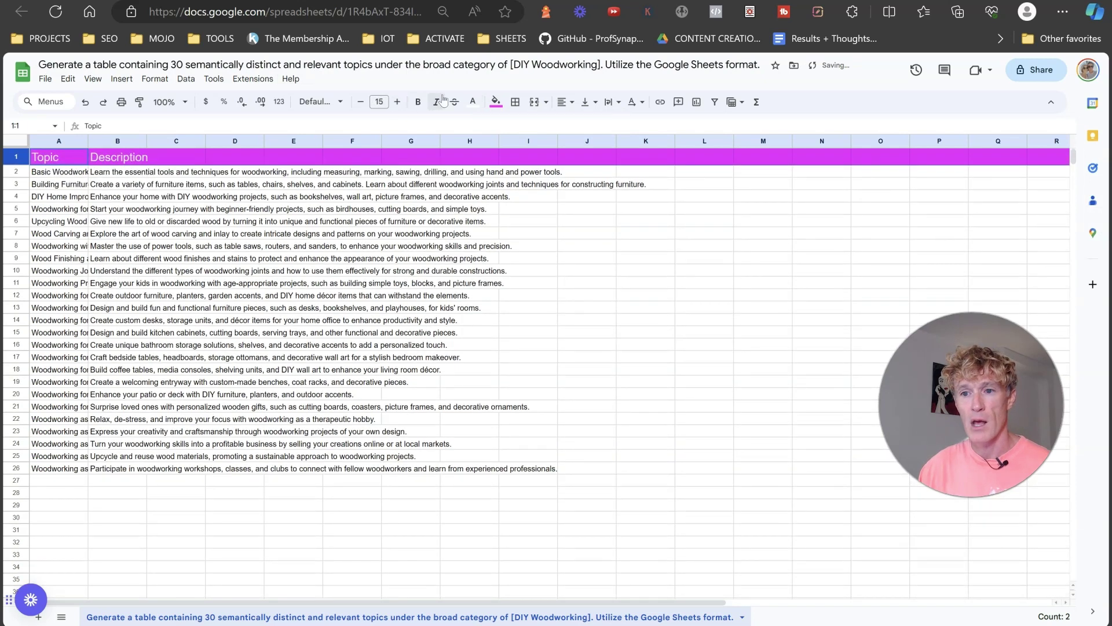
click(418, 101)
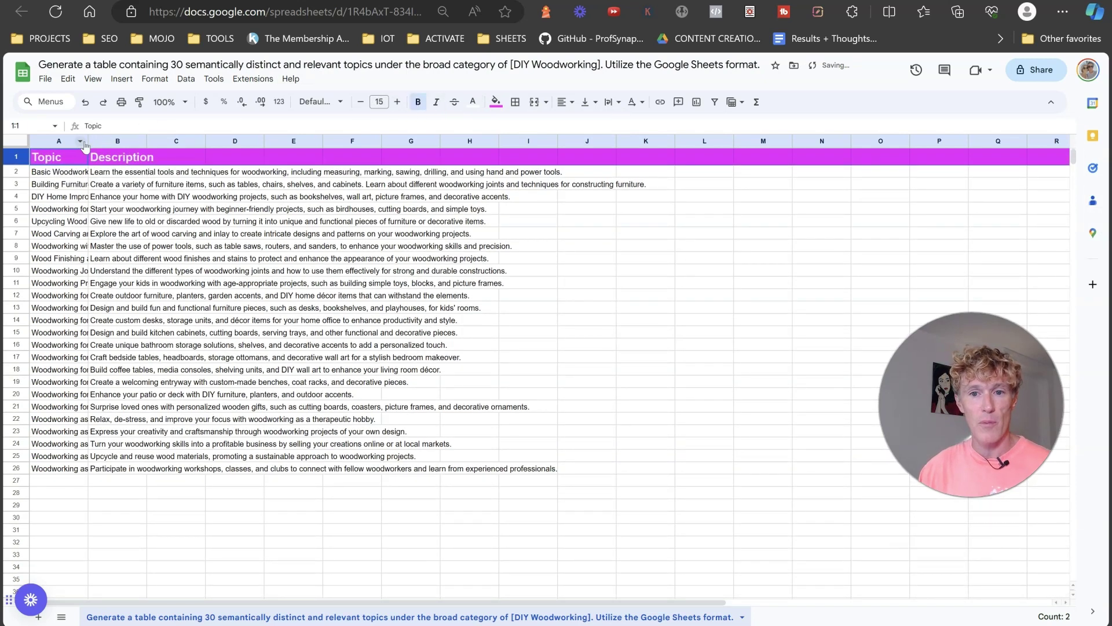
drag(87, 142, 354, 142)
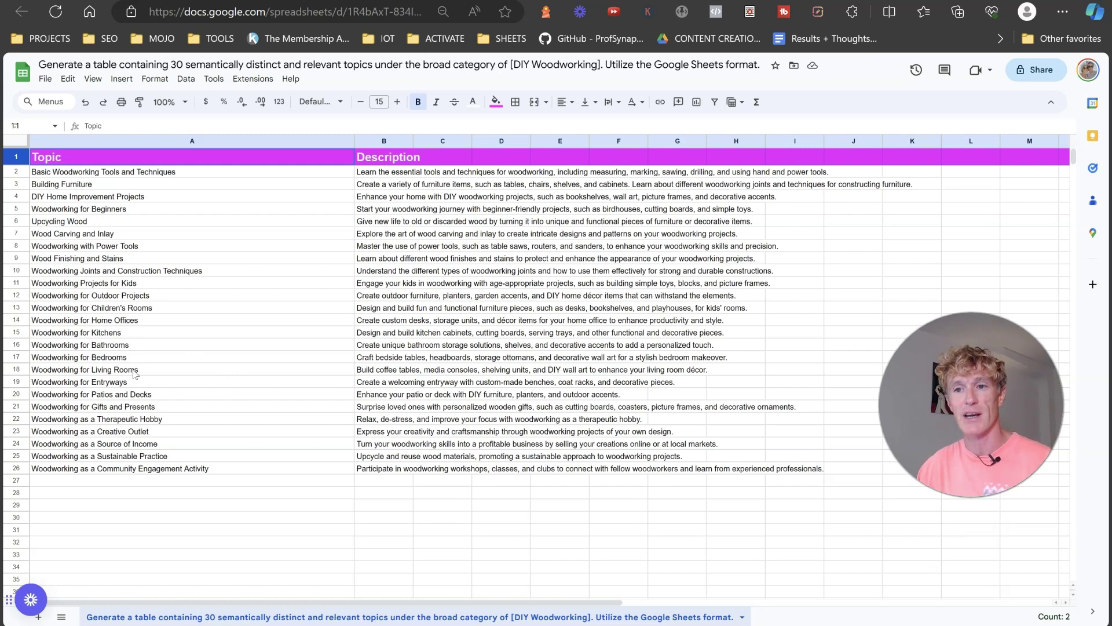
key(ctrl+Tab)
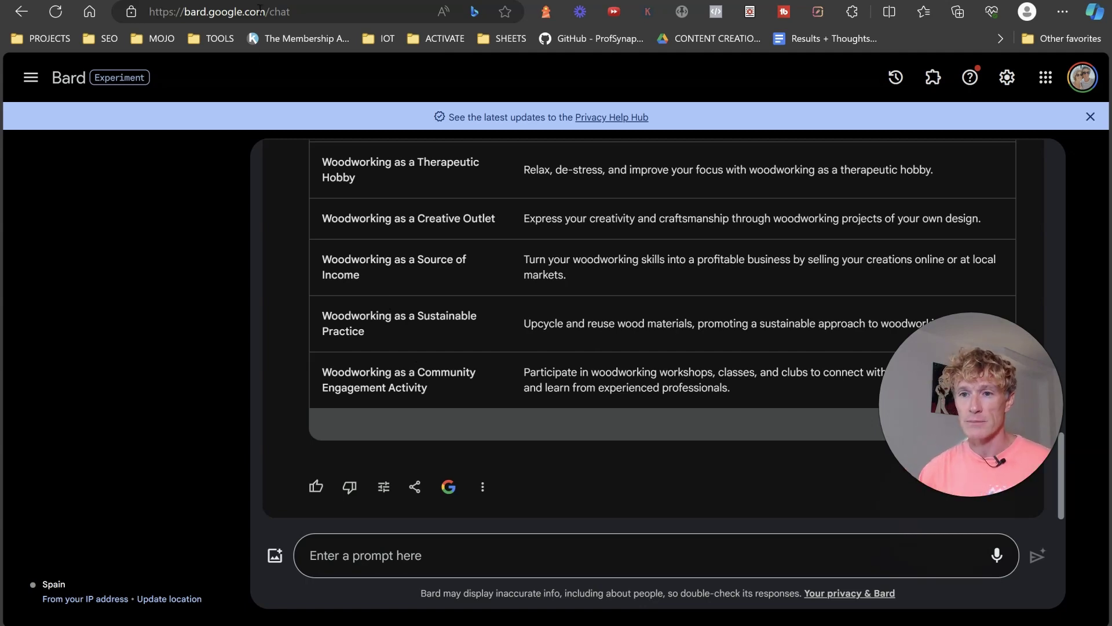
Step: Copy the 'Provide 10 distinct keyword variations' prompt and its example table from the guide
key(ctrl+Tab)
scroll(431, 510, down, 7)
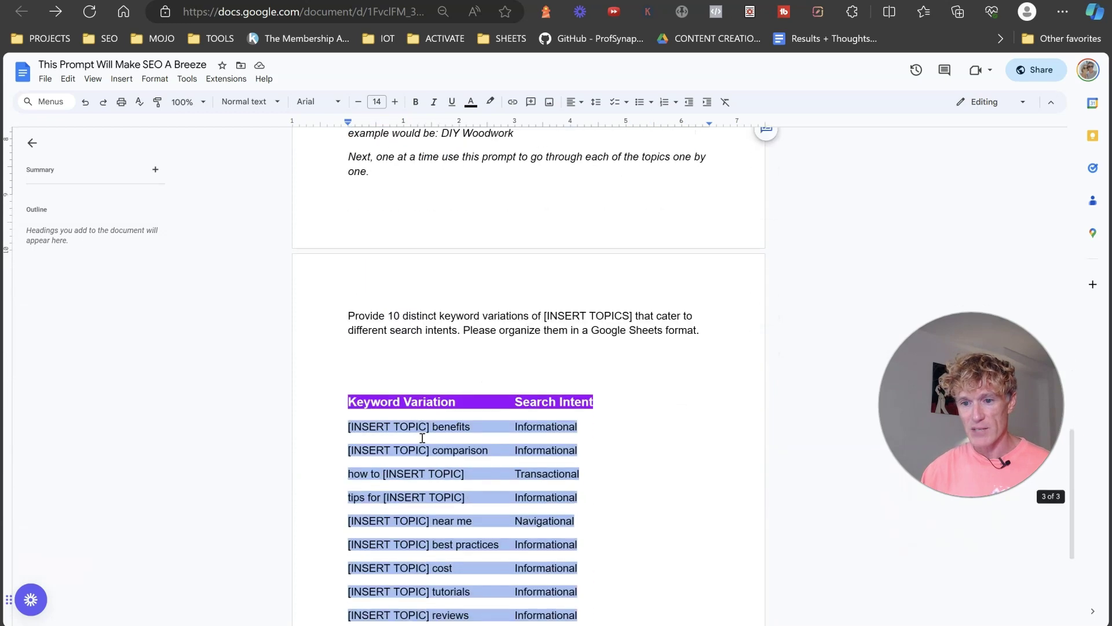
scroll(422, 438, up, 1)
shift+click(286, 383)
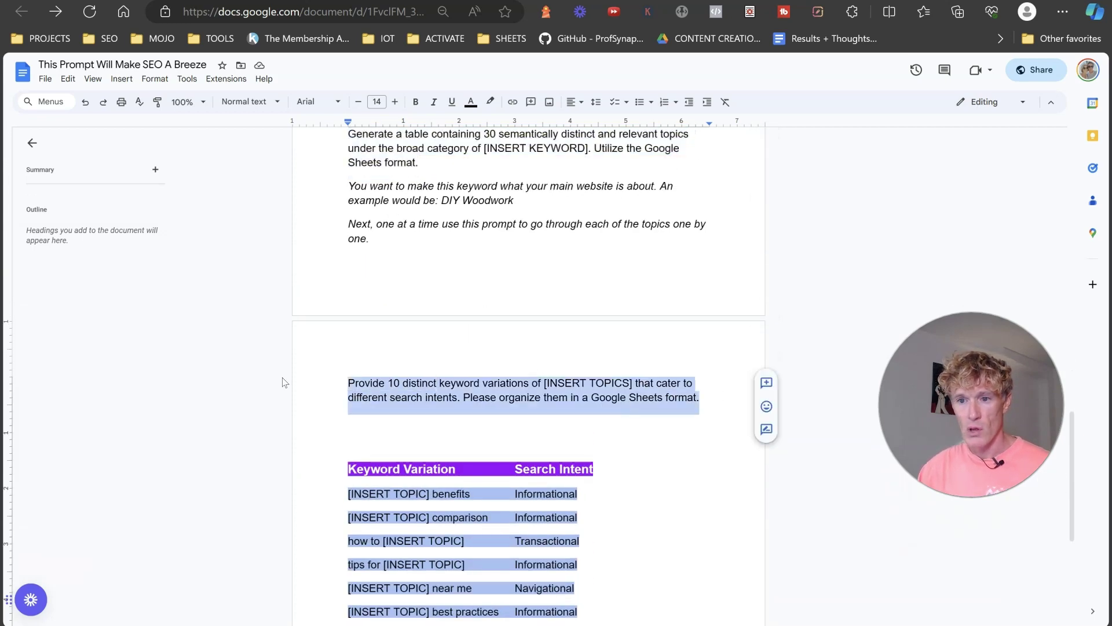
right_click(524, 398)
click(570, 122)
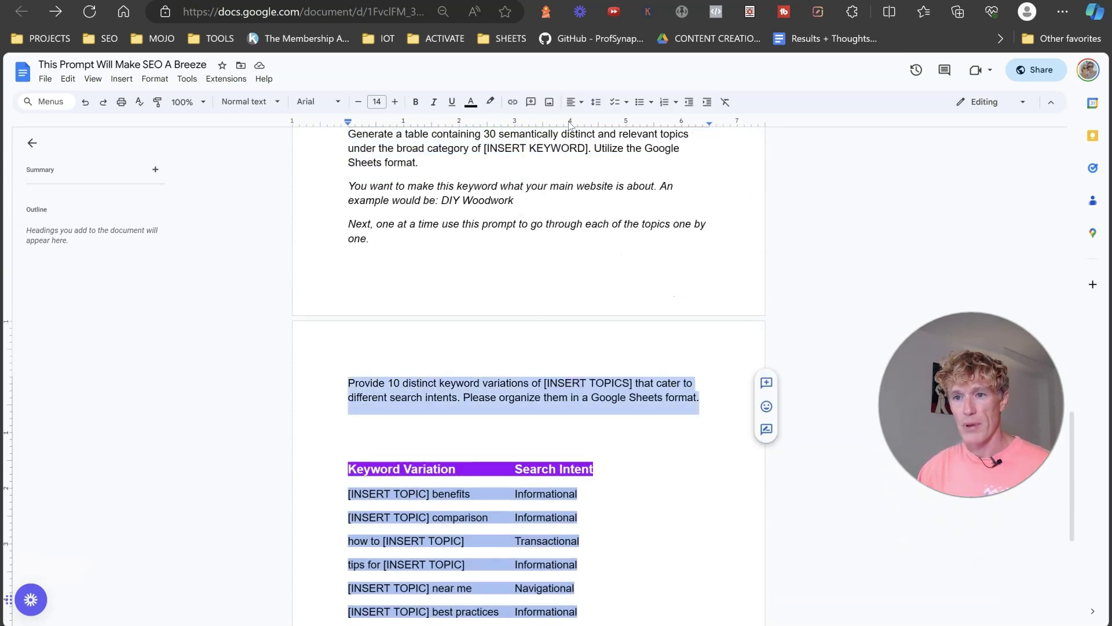
Step: Paste the keyword-variations prompt into Bard's empty prompt box
key(ctrl+Tab)
click(385, 554)
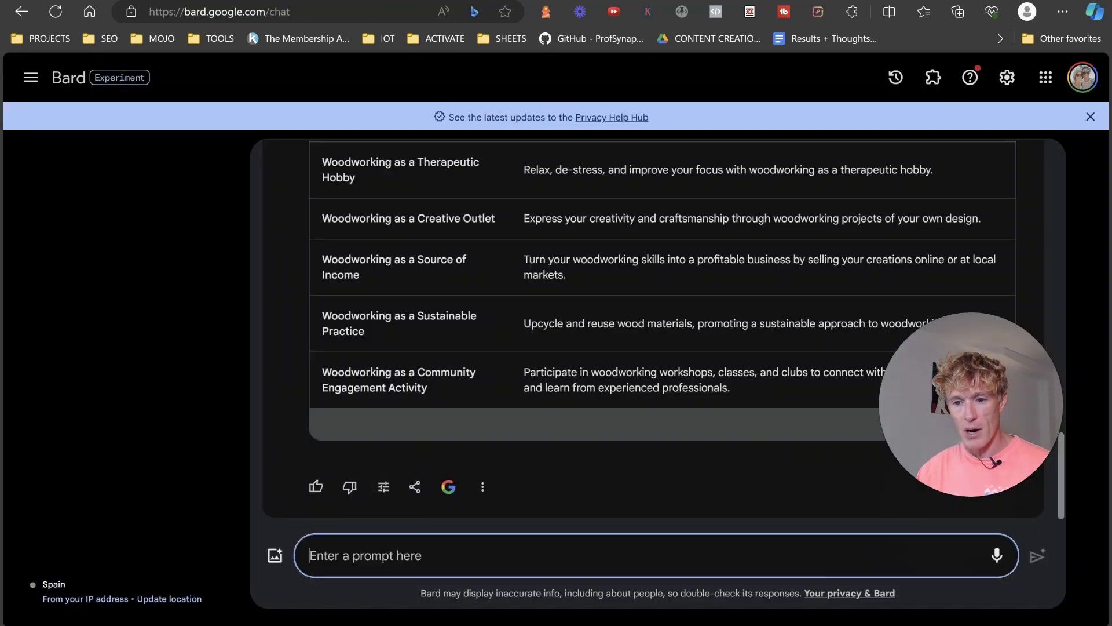
key(ctrl+v)
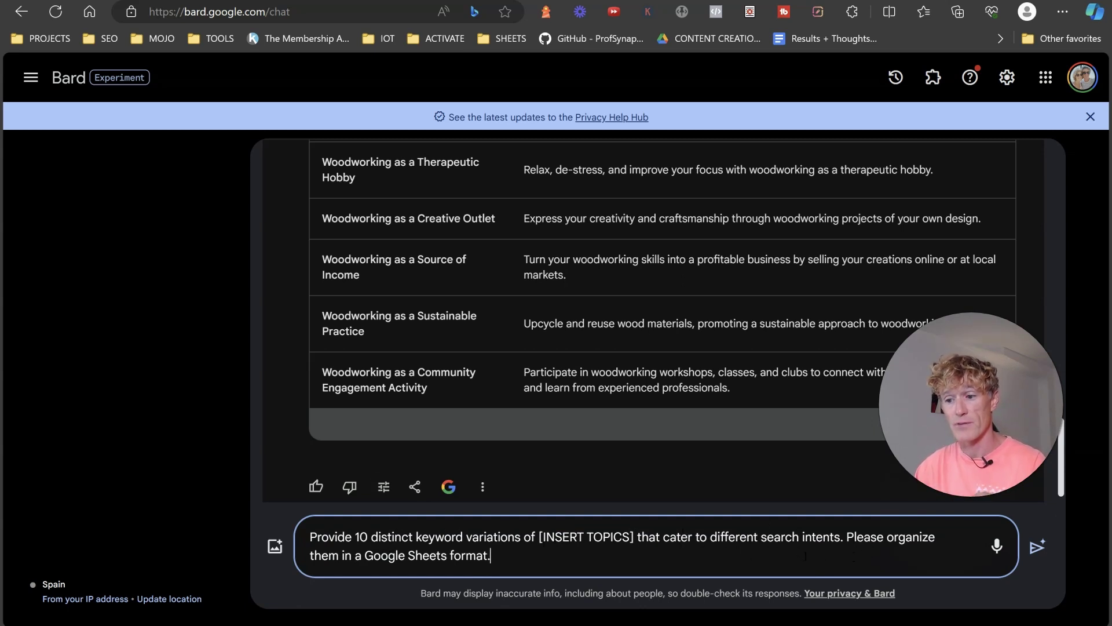
Step: Copy 'Woodworking for Living Rooms' from the topic table and paste it over [INSERT TOPICS]
scroll(505, 393, up, 8)
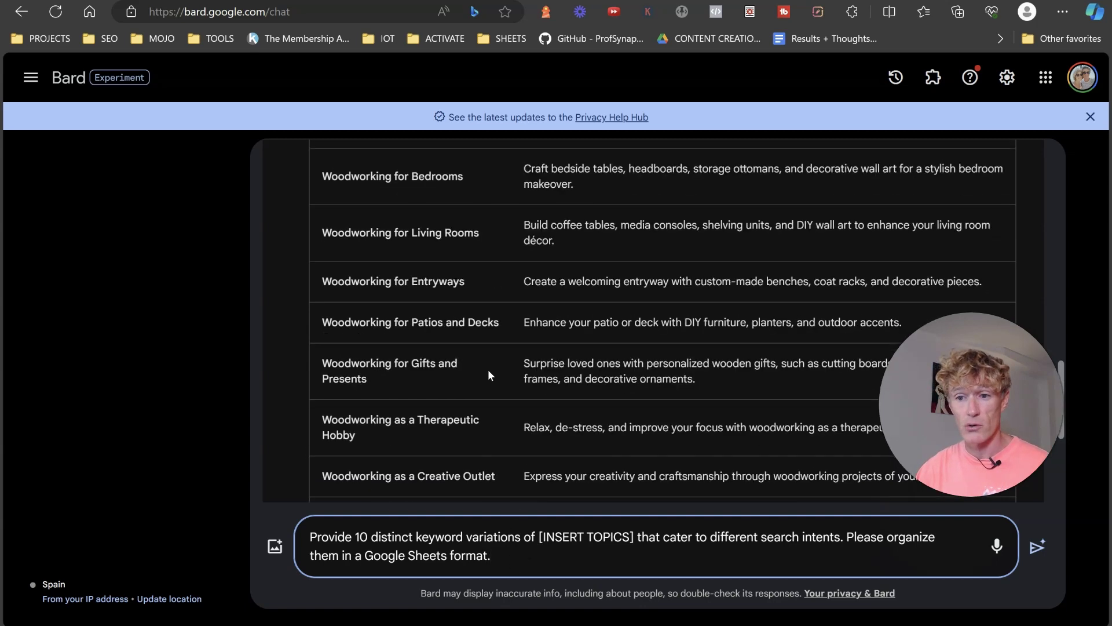
drag(484, 410, 345, 415)
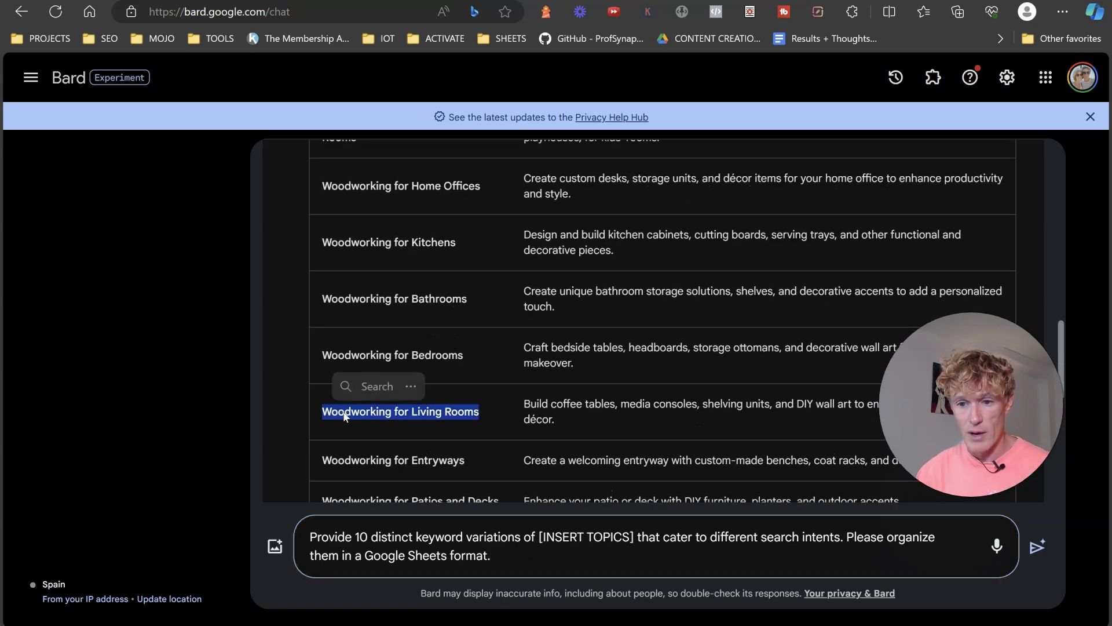
right_click(346, 413)
click(450, 114)
scroll(485, 391, up, 14)
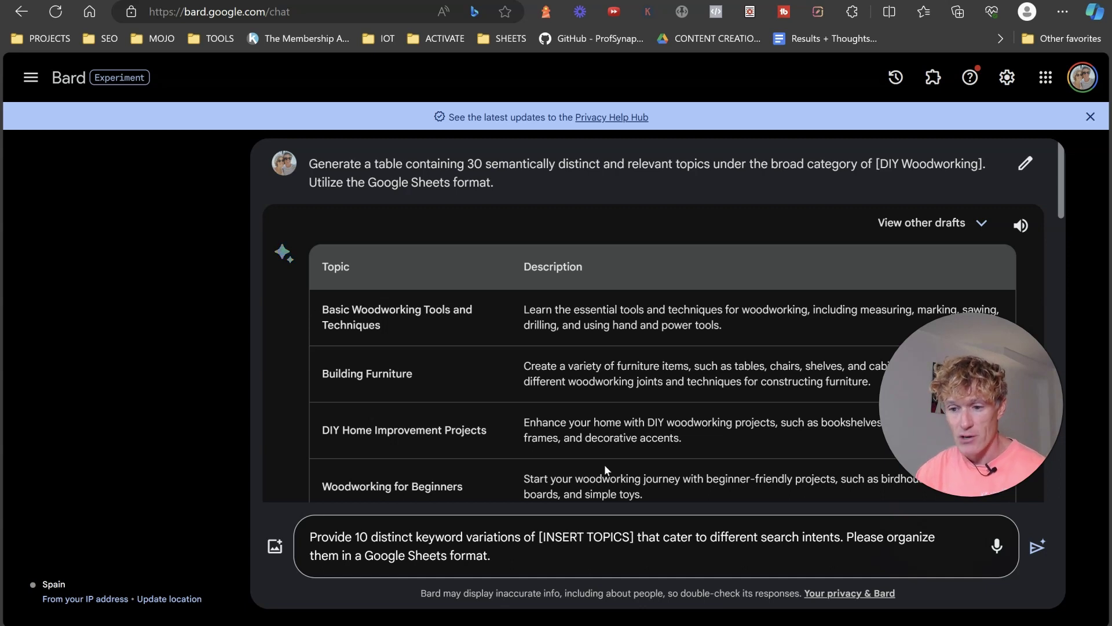
drag(624, 538, 545, 538)
key(ctrl+v)
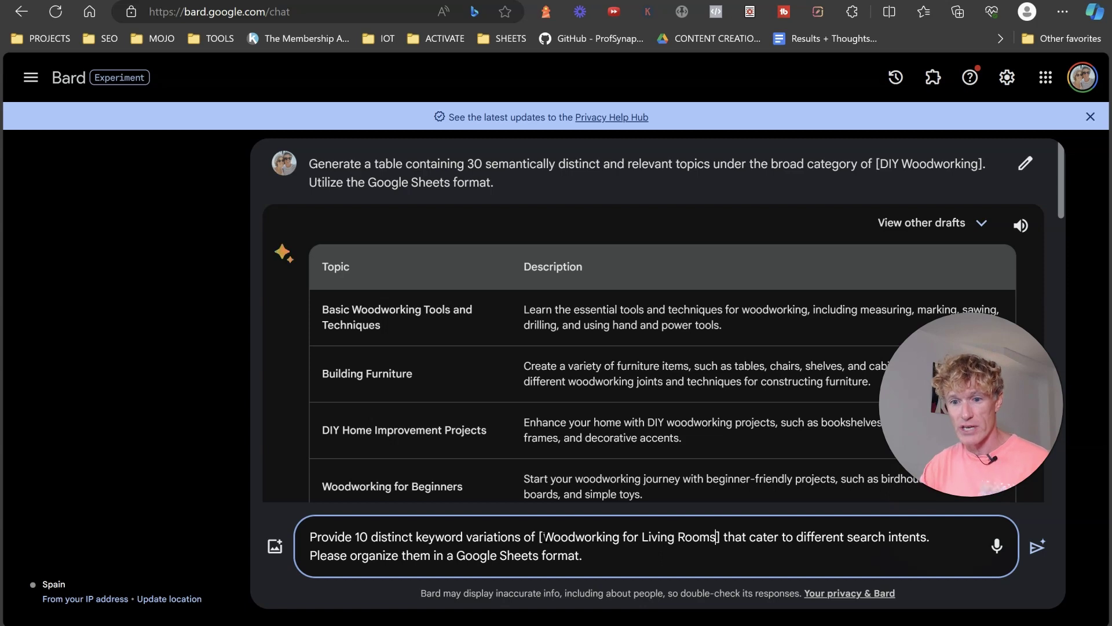
Step: Send the Woodworking for Living Rooms prompt and review the 10-row Keyword Variation/Search Intent table
key(Return)
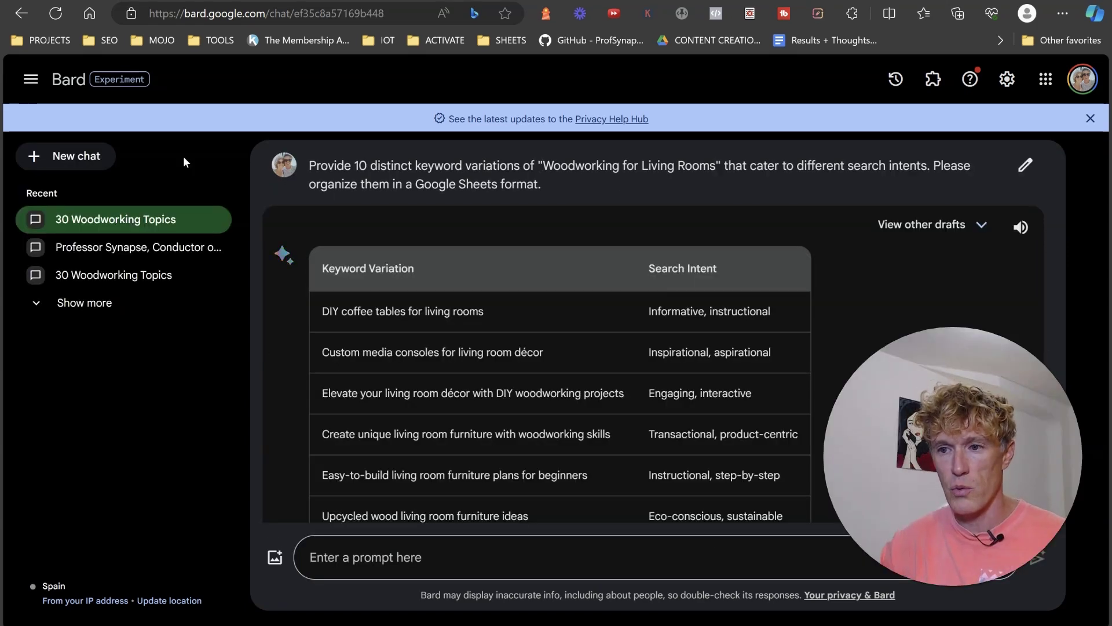
scroll(341, 290, down, 1)
scroll(343, 294, up, 2)
scroll(334, 313, down, 1)
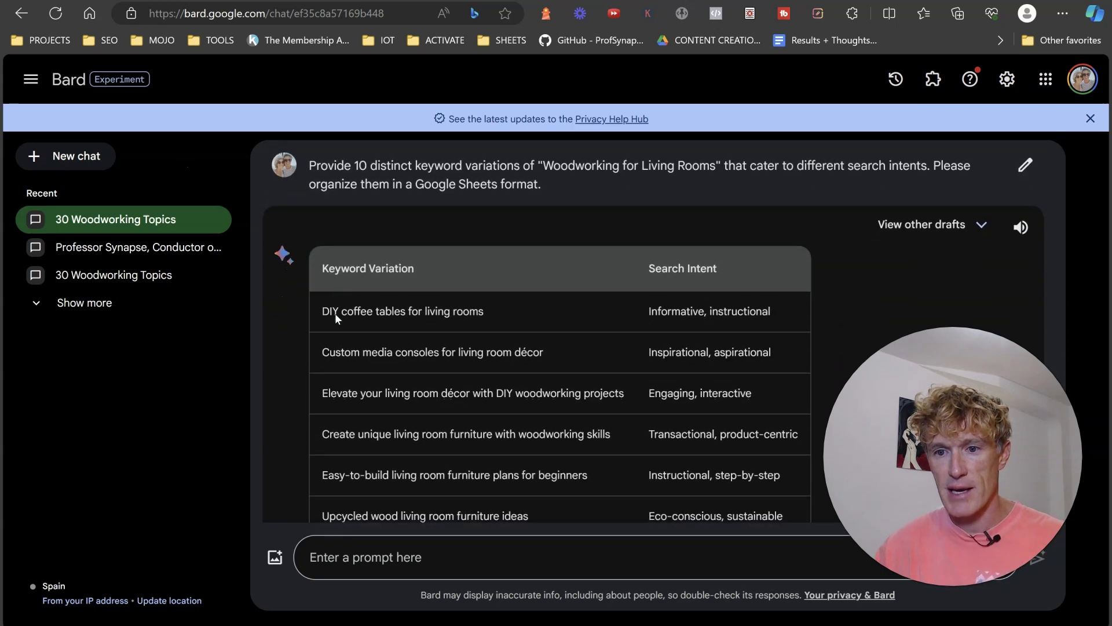
scroll(334, 312, down, 1)
scroll(550, 297, down, 3)
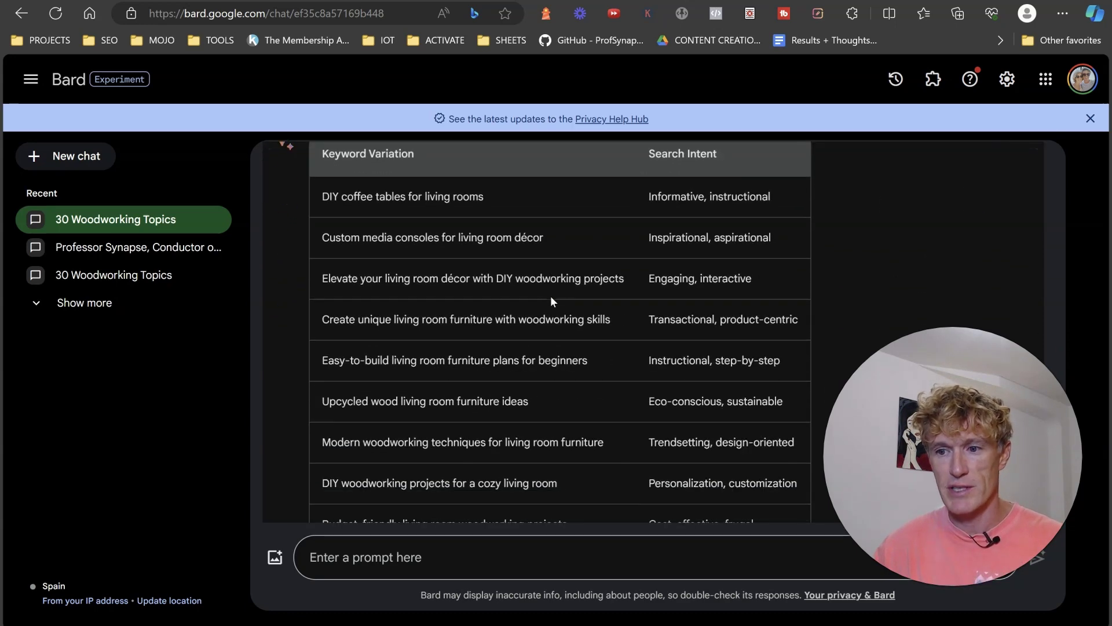
scroll(551, 297, up, 1)
scroll(521, 306, up, 1)
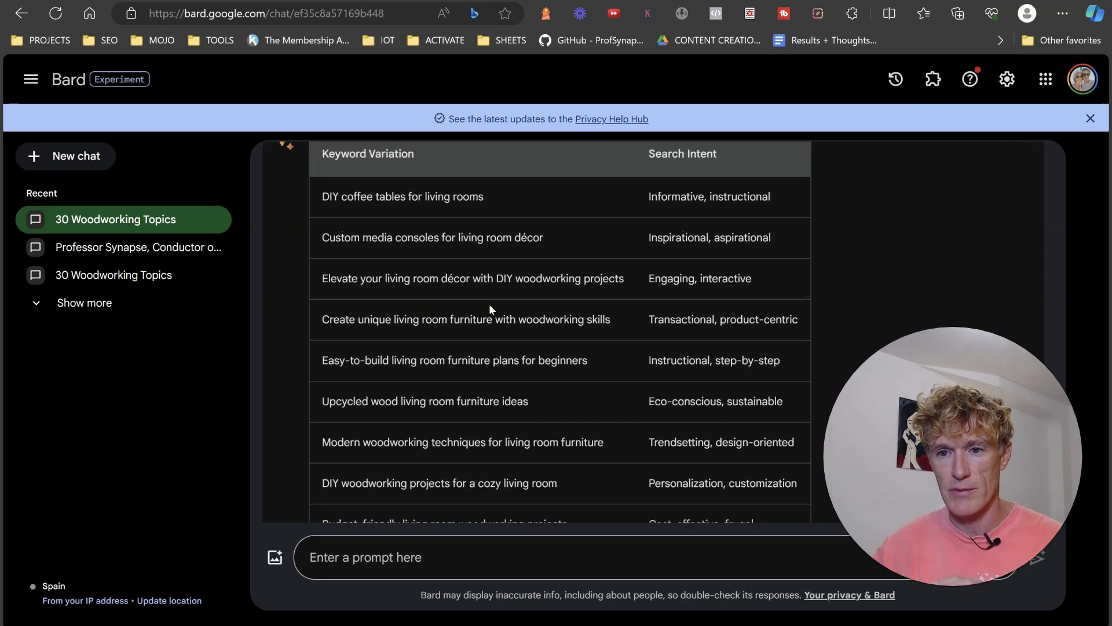
scroll(406, 208, up, 1)
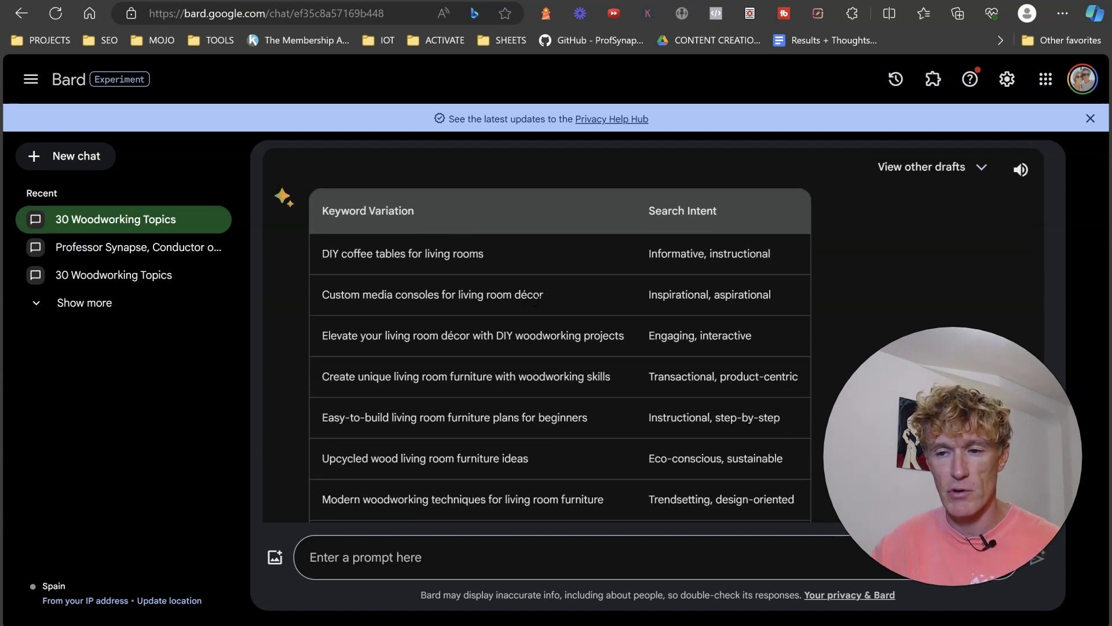
scroll(637, 290, down, 1)
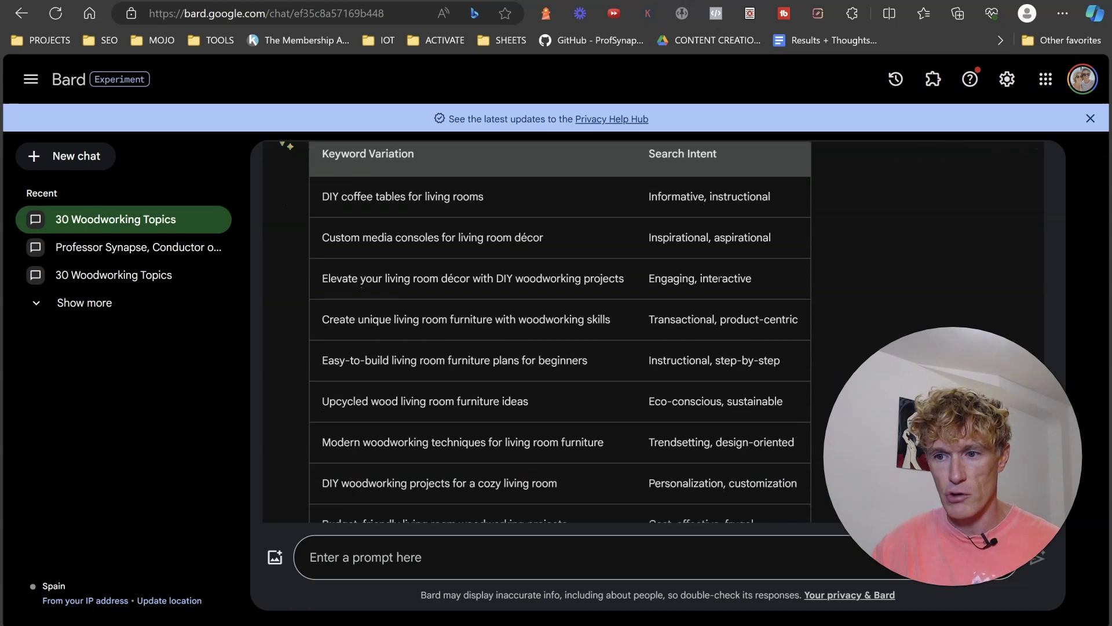
scroll(724, 273, down, 1)
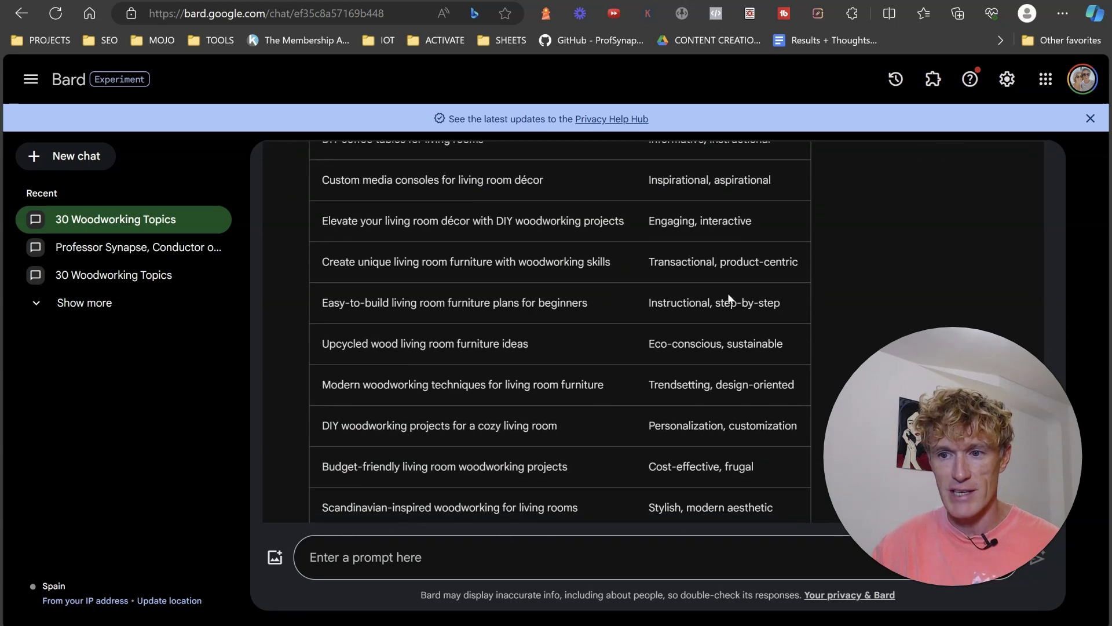
scroll(728, 300, down, 1)
scroll(736, 295, down, 1)
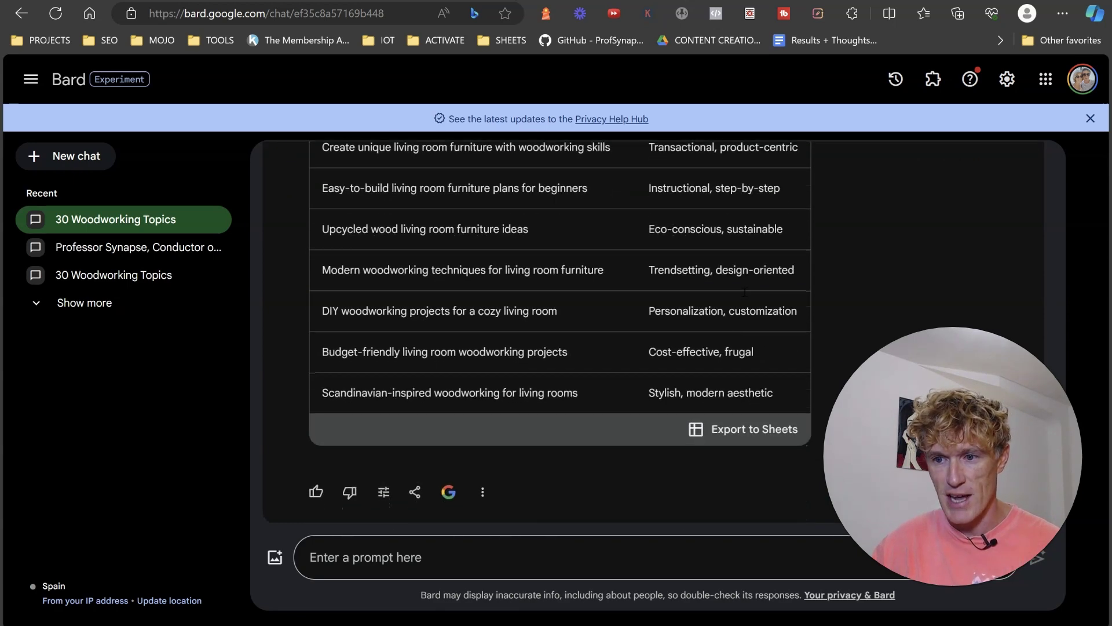
scroll(755, 356, up, 3)
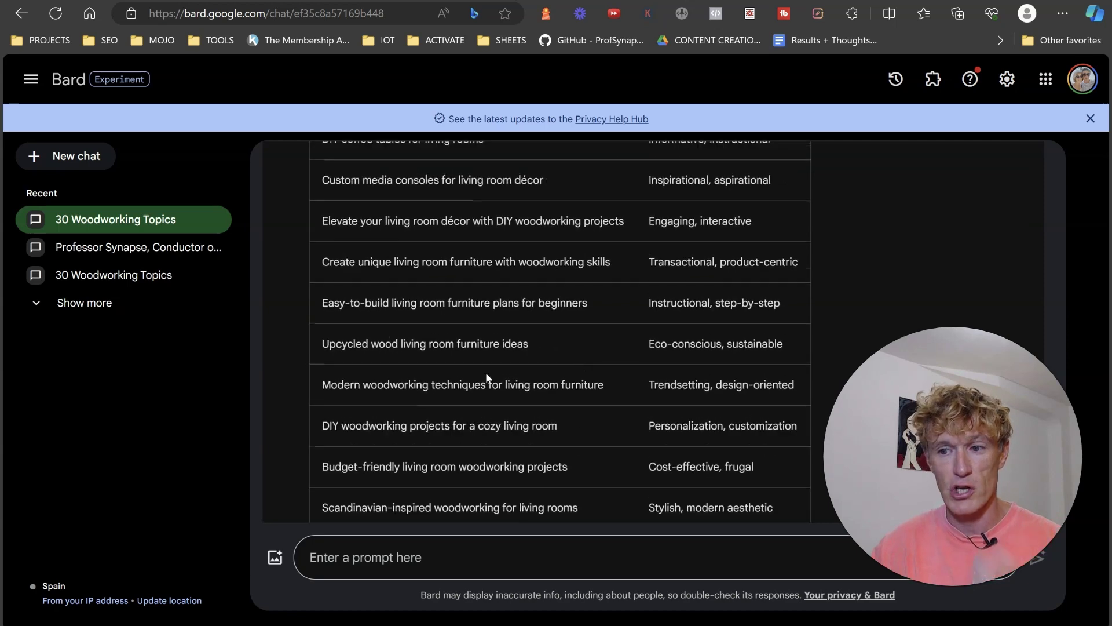
scroll(387, 371, up, 1)
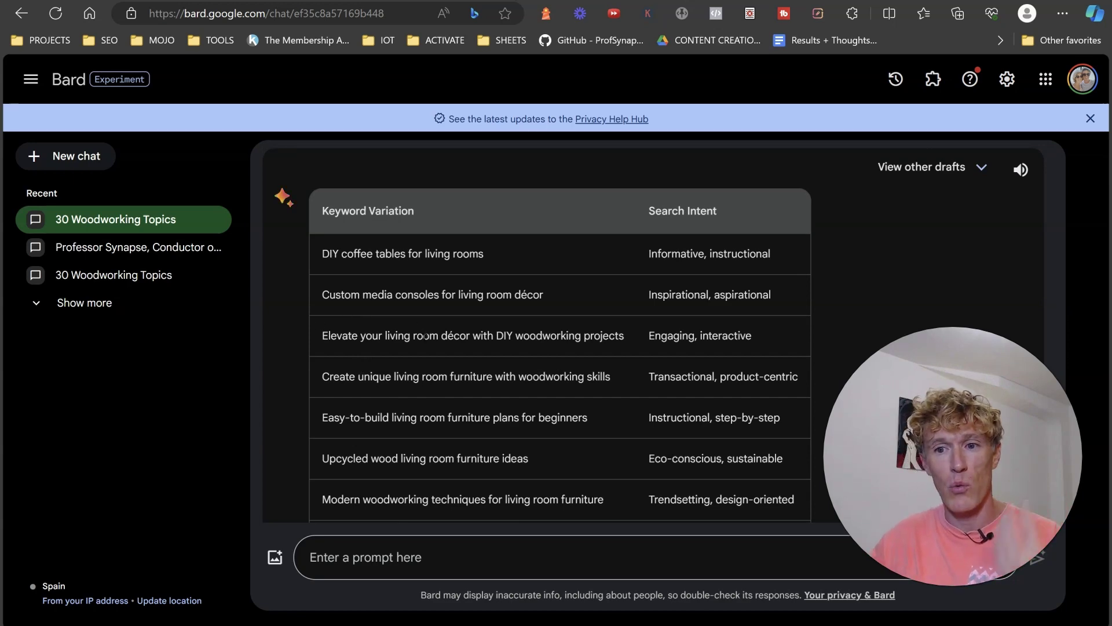
scroll(409, 343, up, 3)
scroll(493, 339, up, 3)
scroll(495, 338, down, 3)
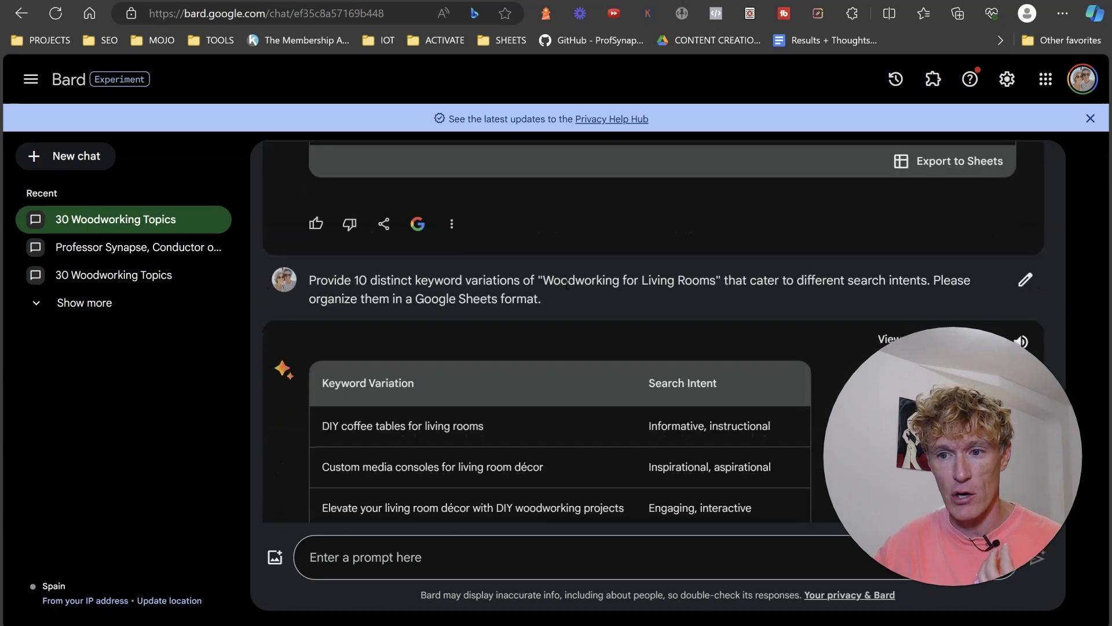
Step: Copy the previous keyword-variations prompt into Bard's empty prompt box
drag(547, 299, 310, 279)
right_click(356, 288)
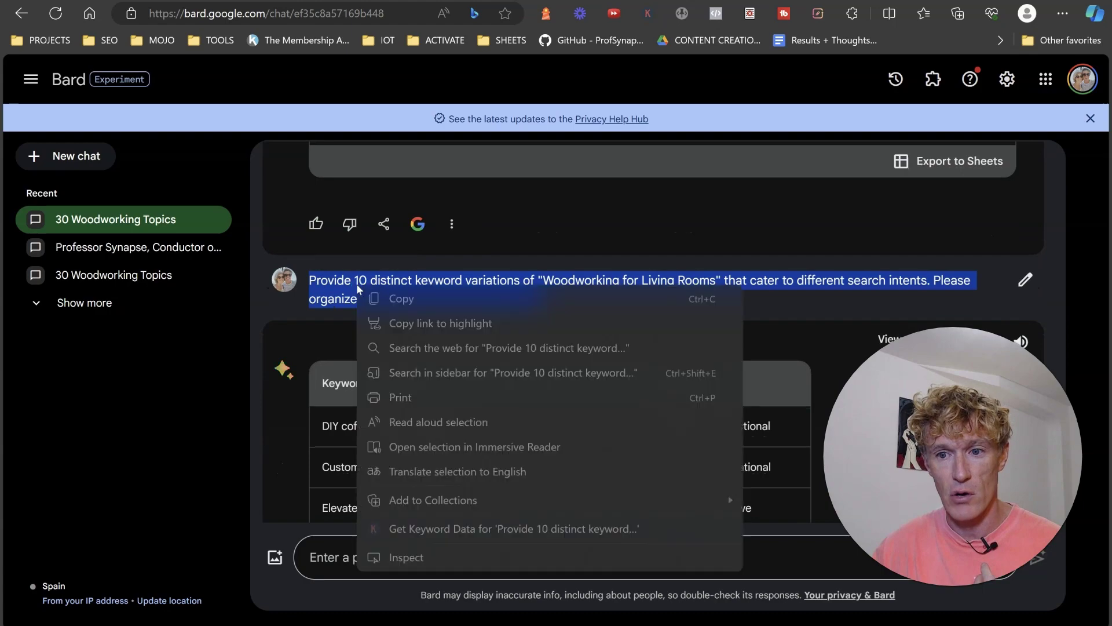
click(409, 299)
click(440, 557)
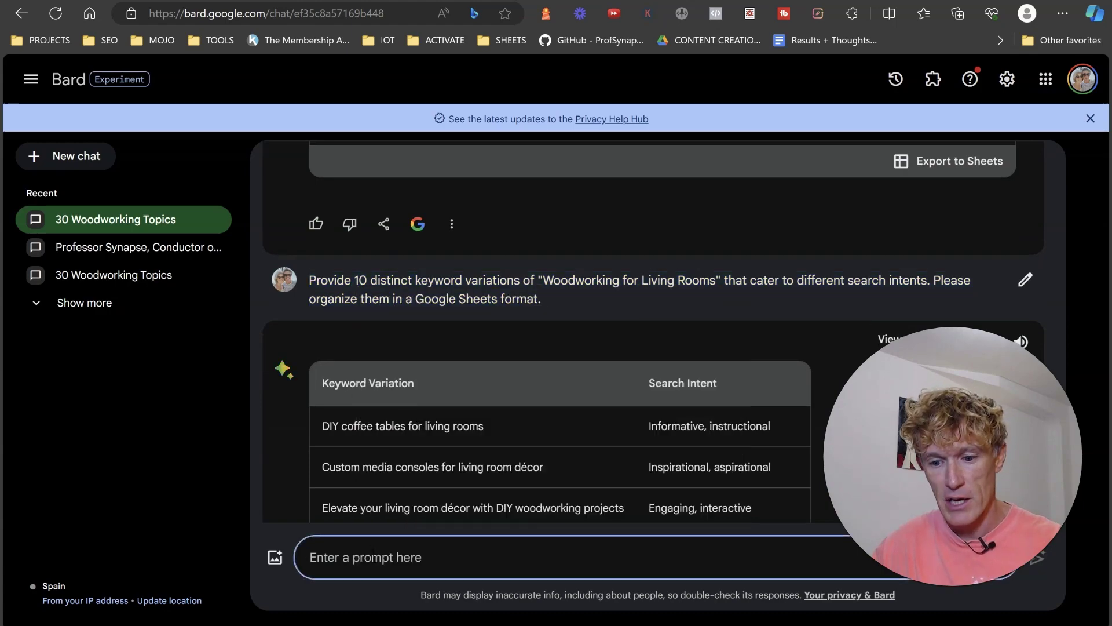
key(ctrl+v)
Step: Replace 'Woodworking for Living Rooms' in the prompt with '[Building Furniture'
scroll(480, 335, up, 15)
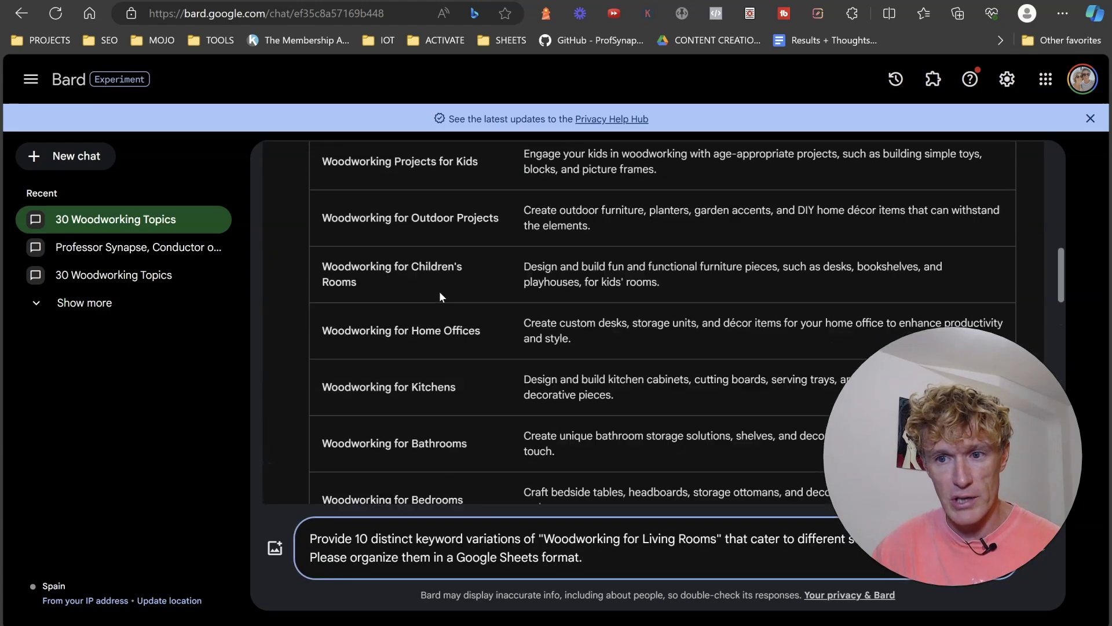
scroll(447, 294, up, 5)
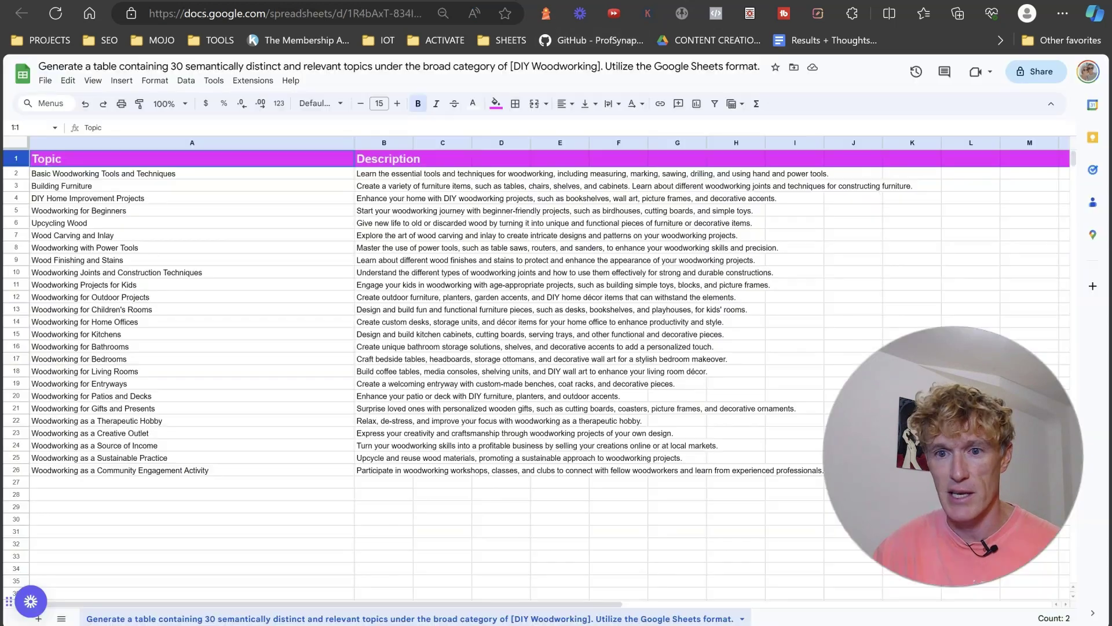
click(82, 186)
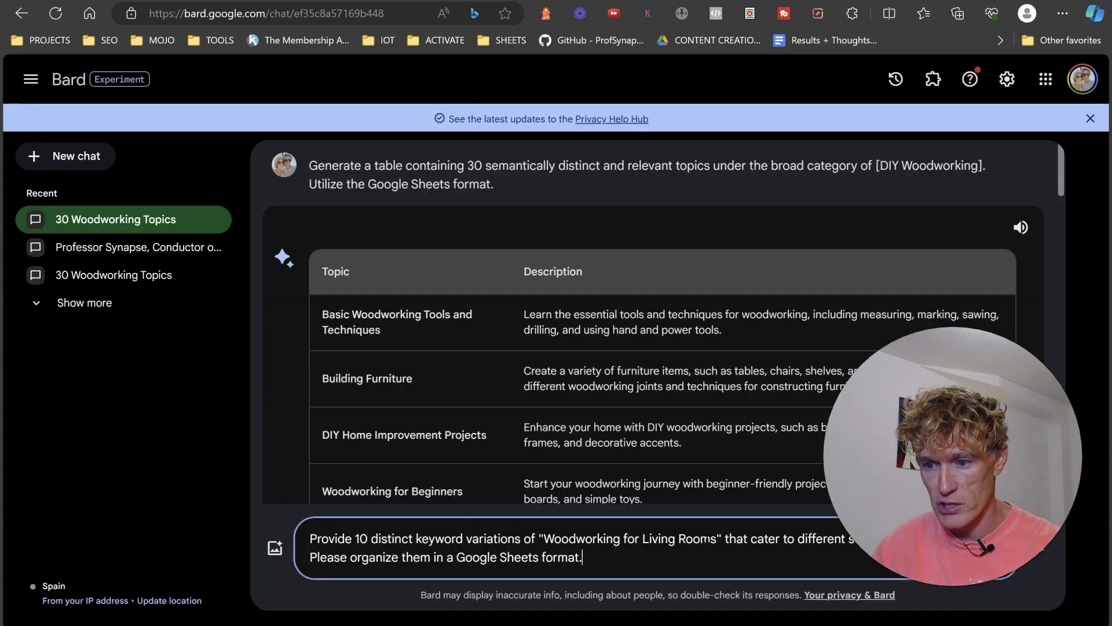
drag(723, 539, 539, 540)
key(ctrl+v)
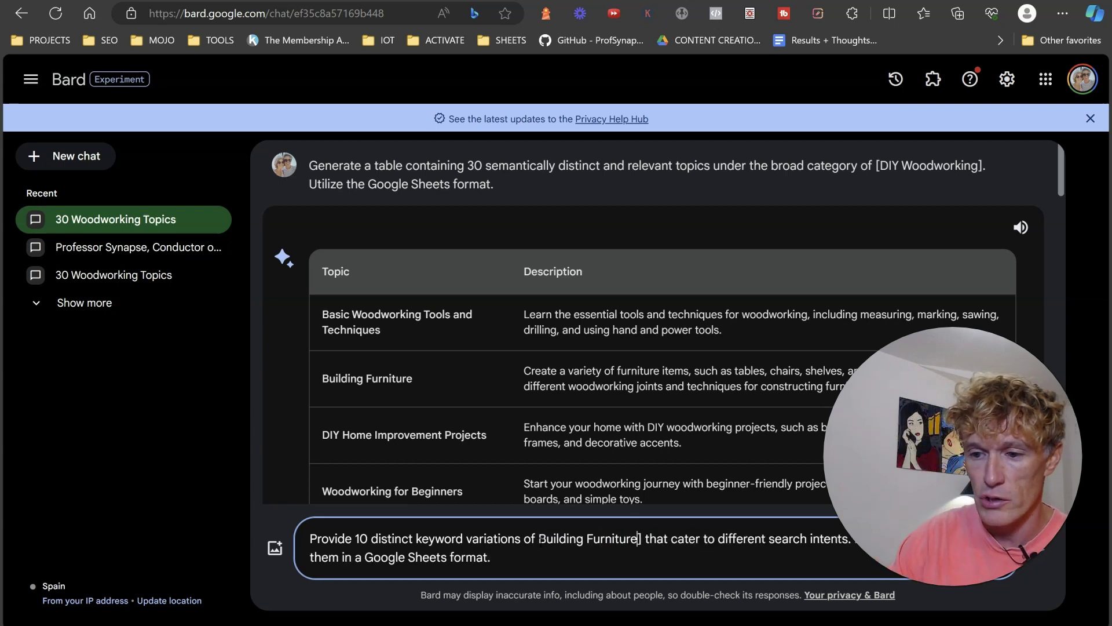
click(539, 538)
text([)
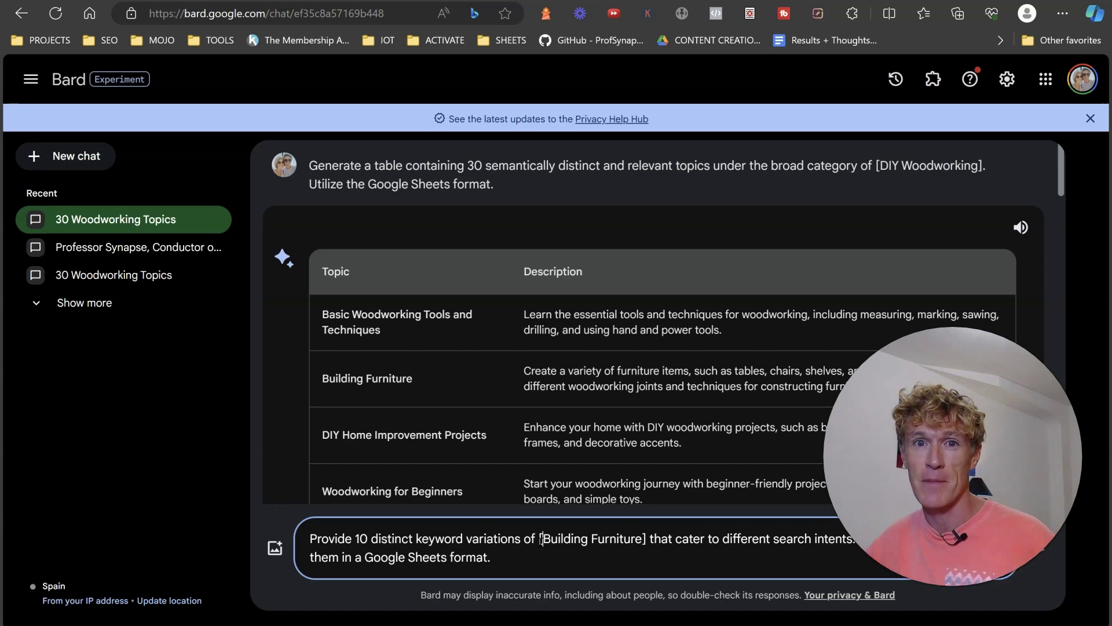
Step: Return to the SEO guide and scroll up to its topical-authority introduction
click(541, 539)
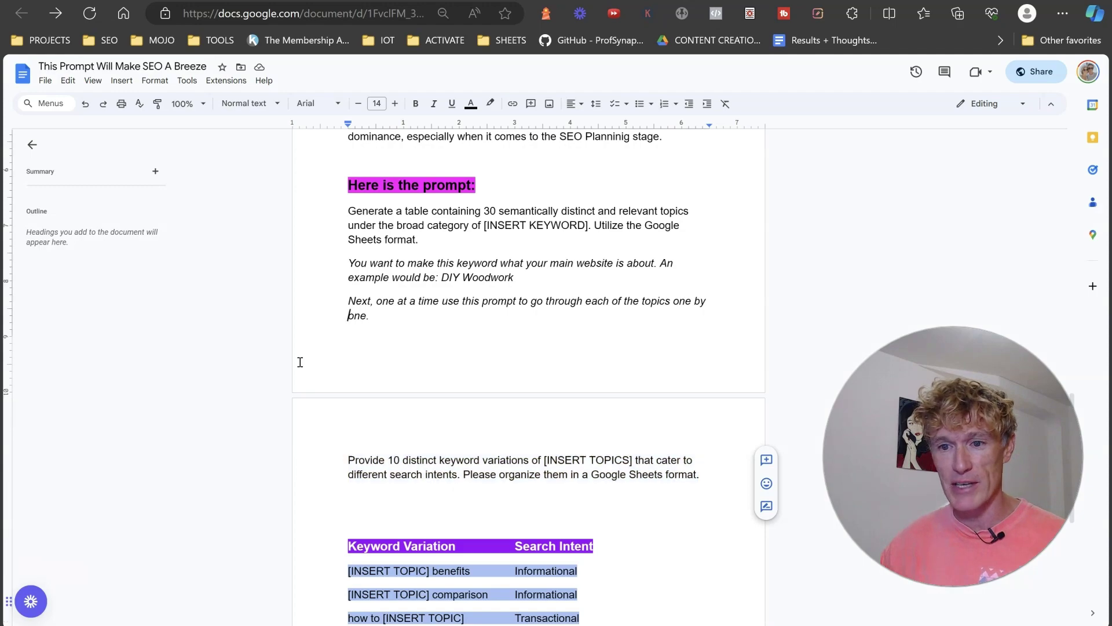
click(300, 362)
scroll(300, 362, up, 4)
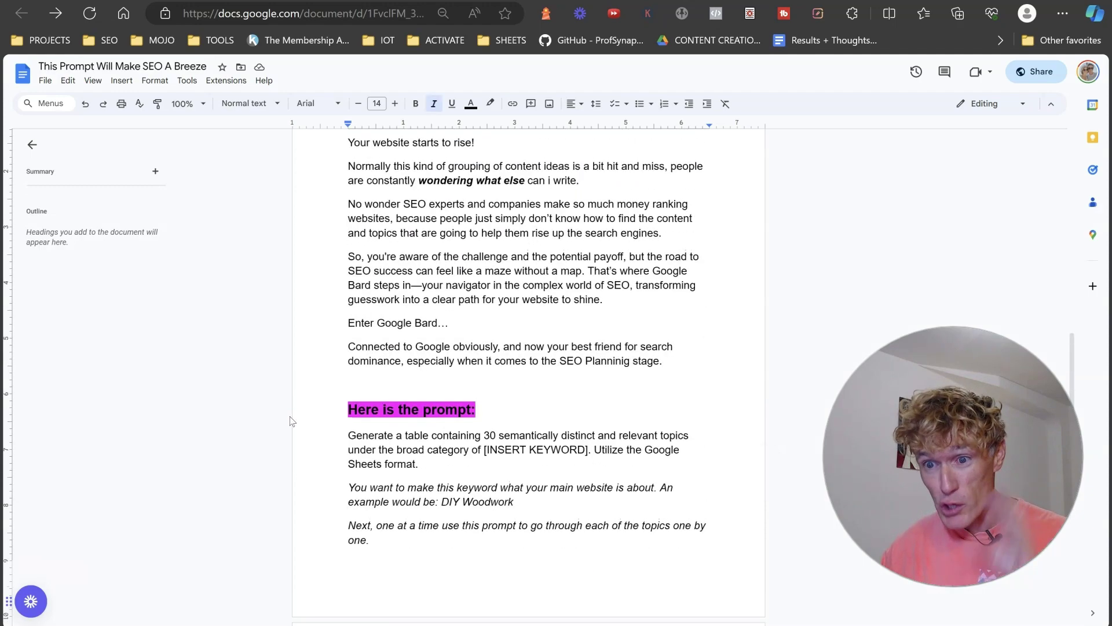
scroll(291, 415, up, 3)
scroll(291, 415, up, 2)
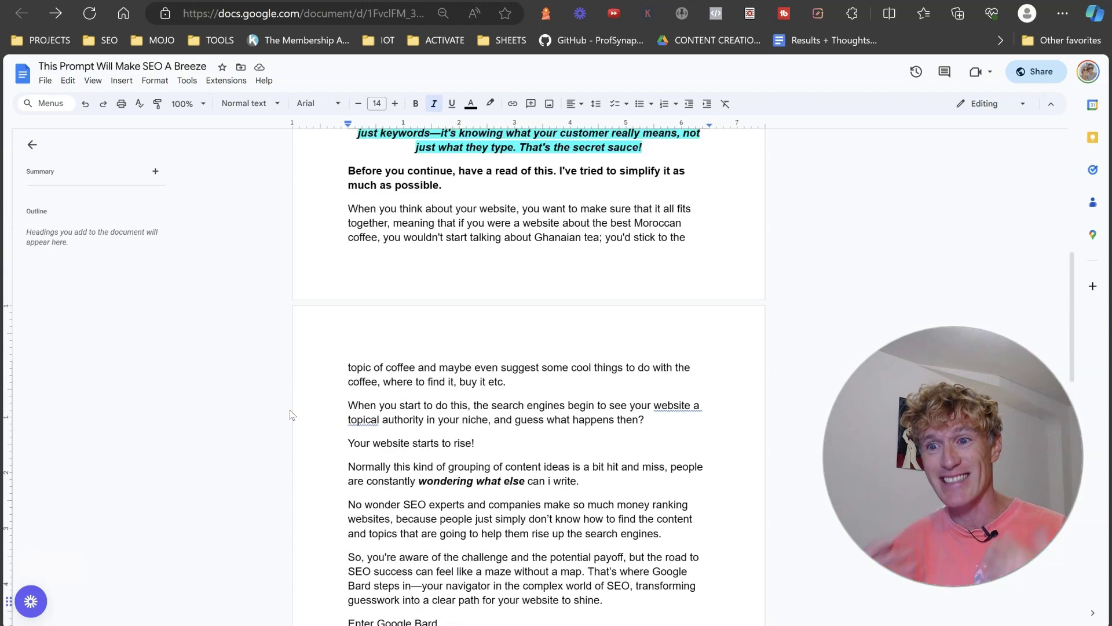